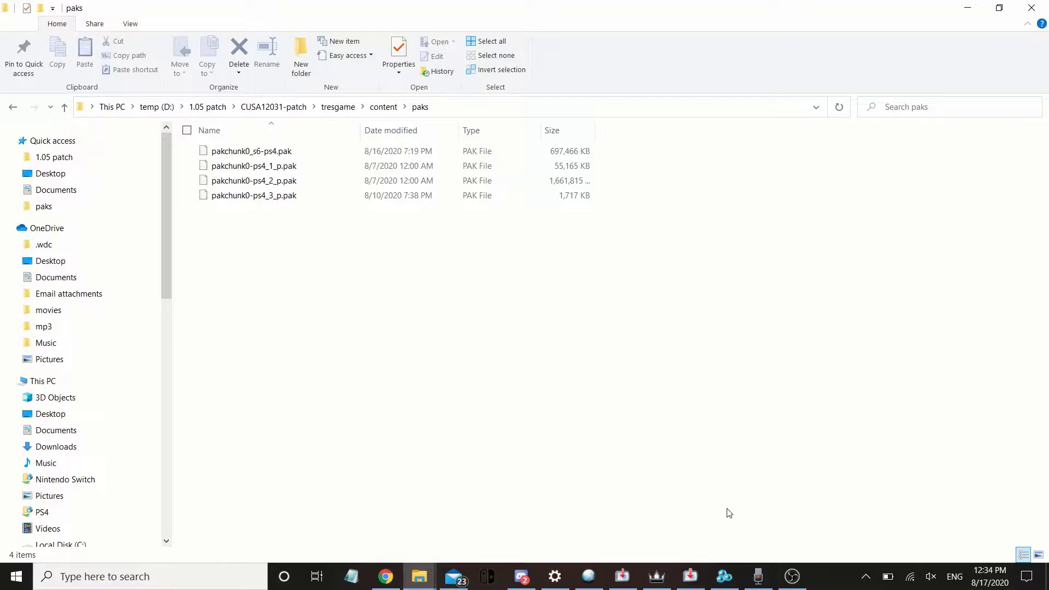
- Copy pakchunk1_s36-ps4.pak from the CUSA12031-app\tresgame\content\paks folder inside CUSA files on drive F:
click(725, 577)
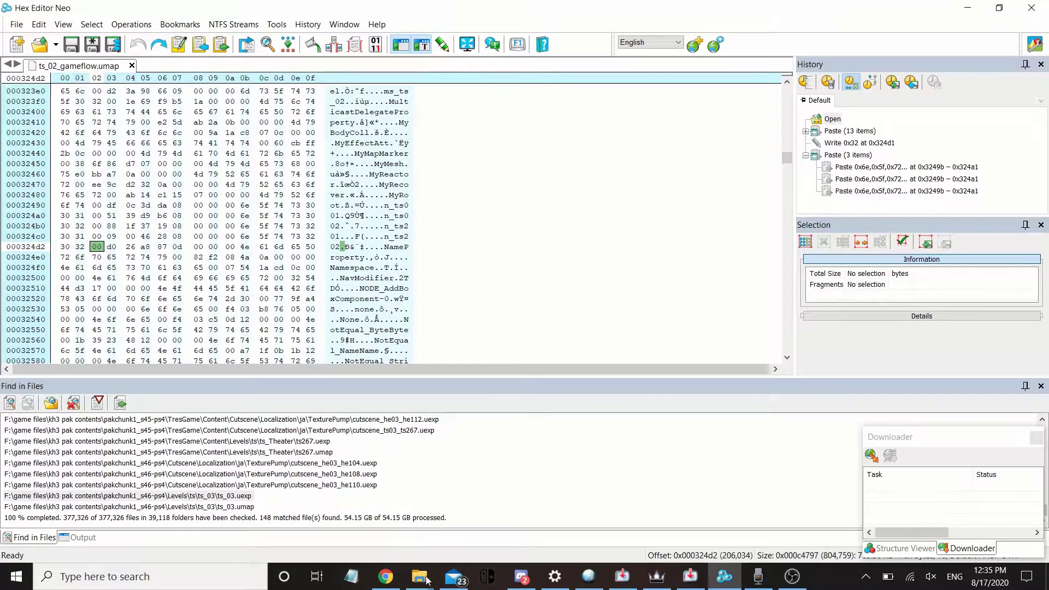
mouse_move(429, 577)
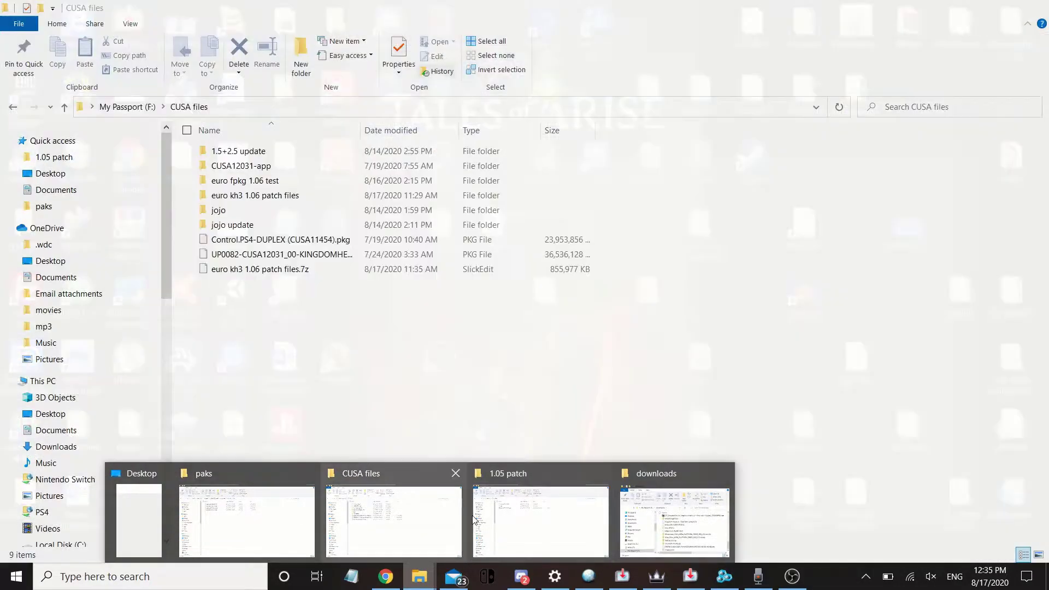
click(445, 502)
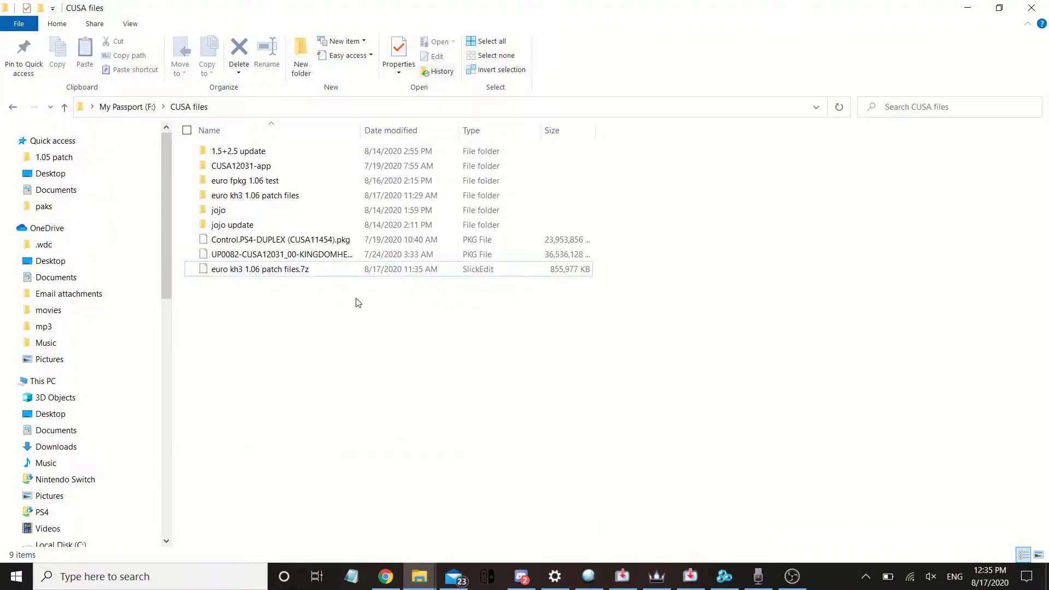
double_click(300, 161)
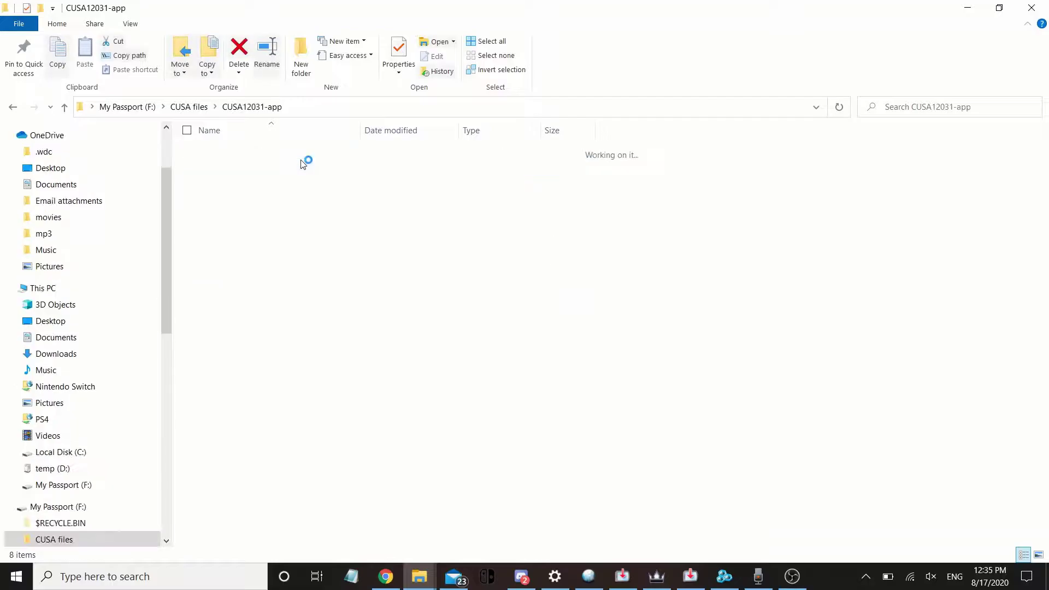
double_click(275, 195)
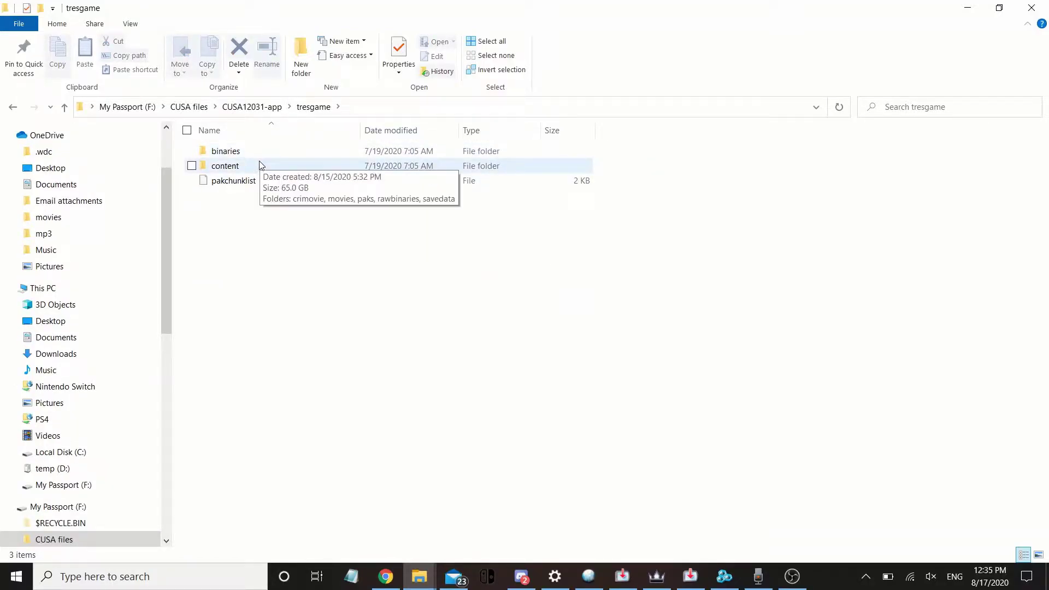
double_click(260, 165)
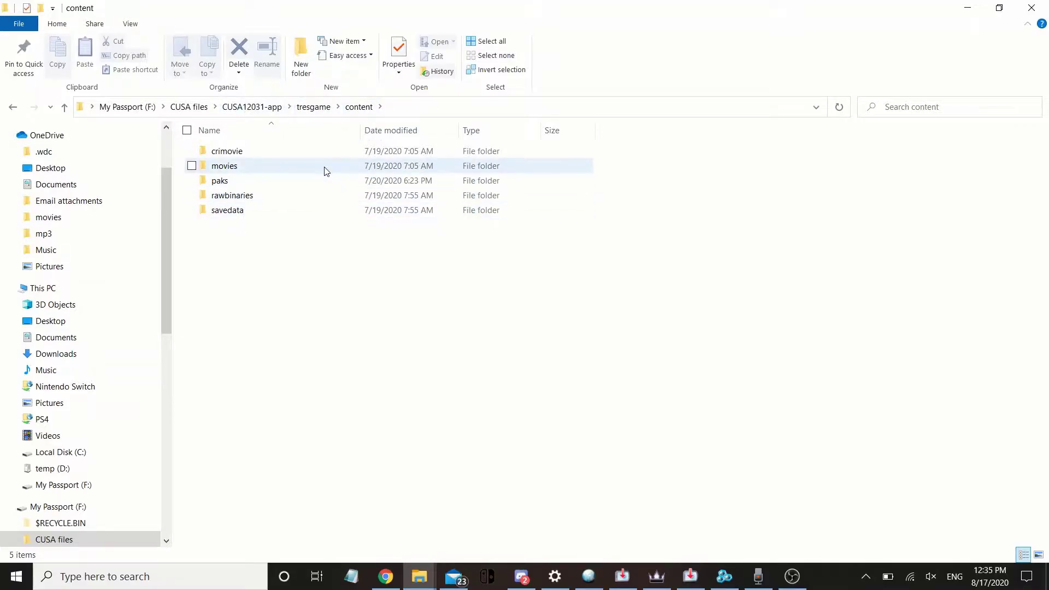
double_click(312, 181)
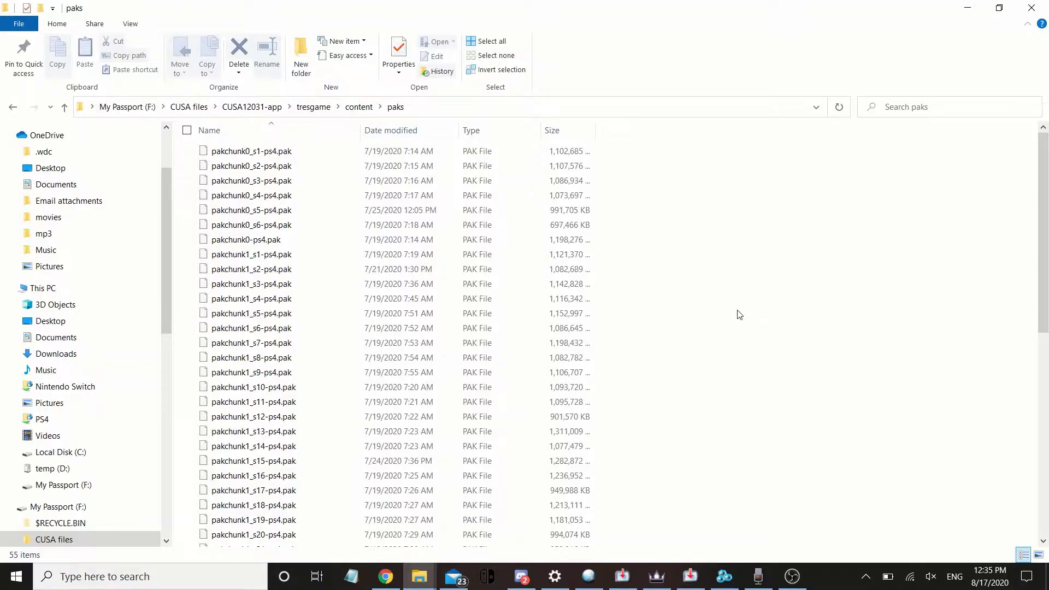
drag(1044, 243, 1027, 445)
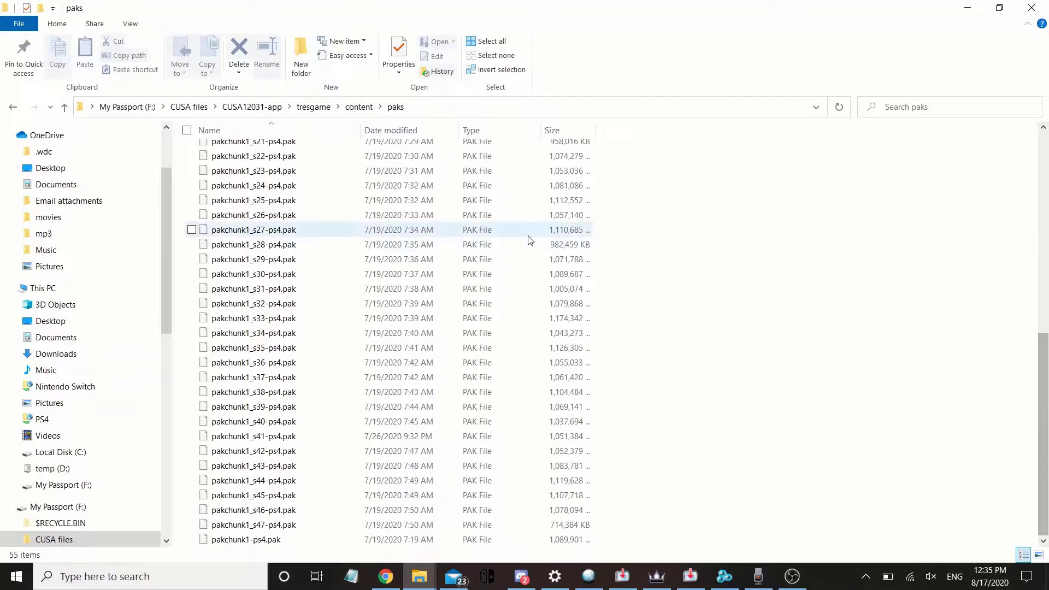
click(382, 362)
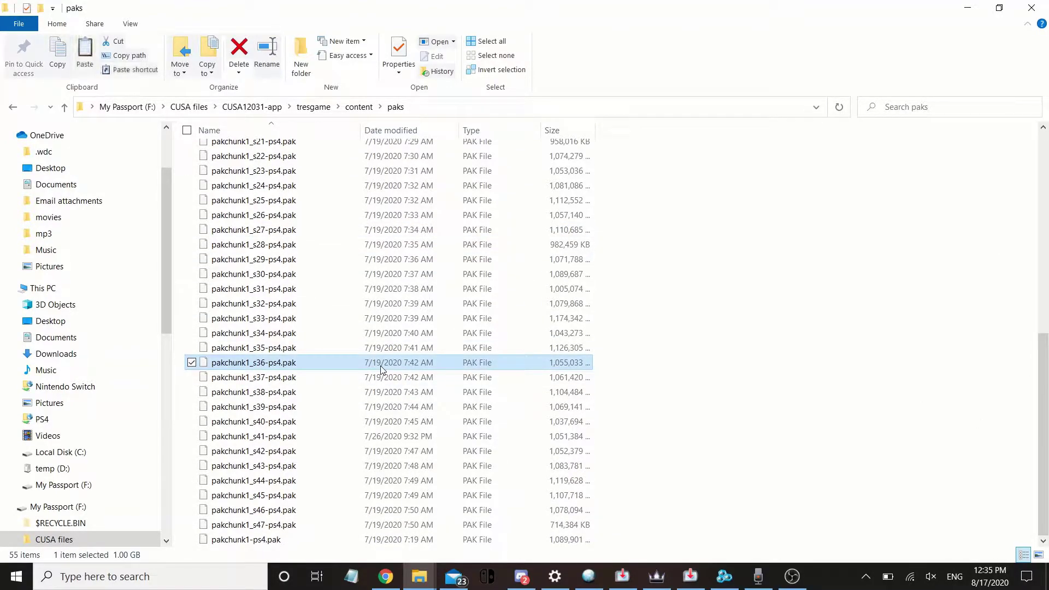
- Paste the copied pak file into the CUSA12031-patch\tresgame\content\paks folder of 1.05 patch, using Explorer for the copy
click(432, 573)
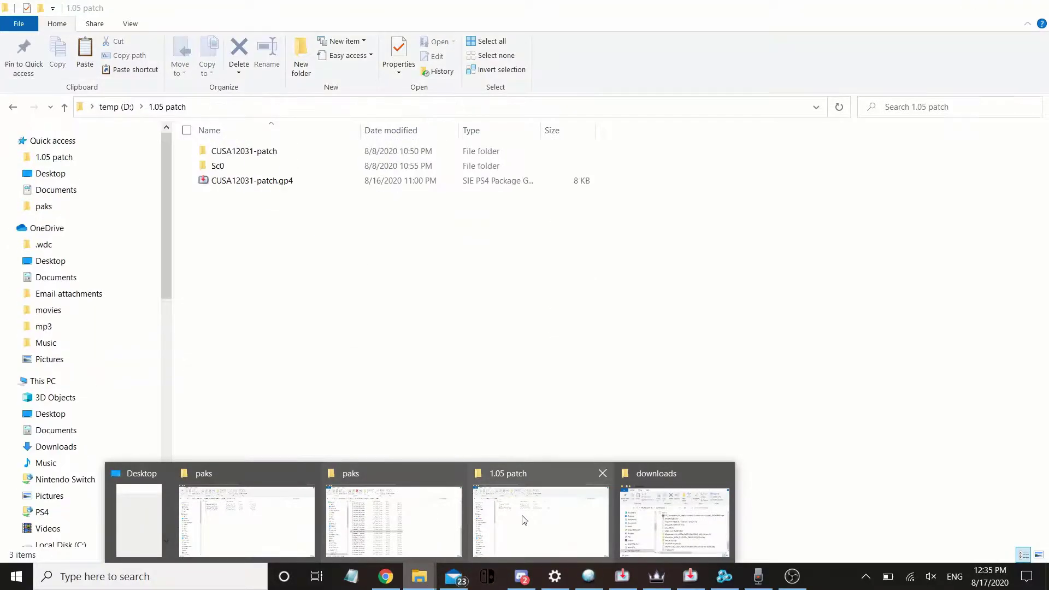
click(523, 520)
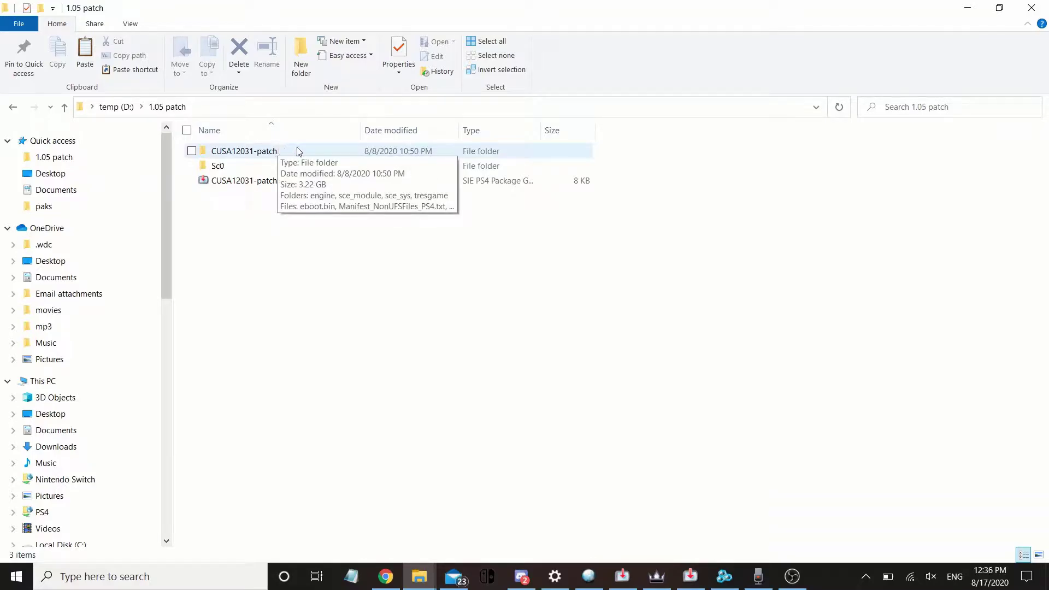
double_click(298, 148)
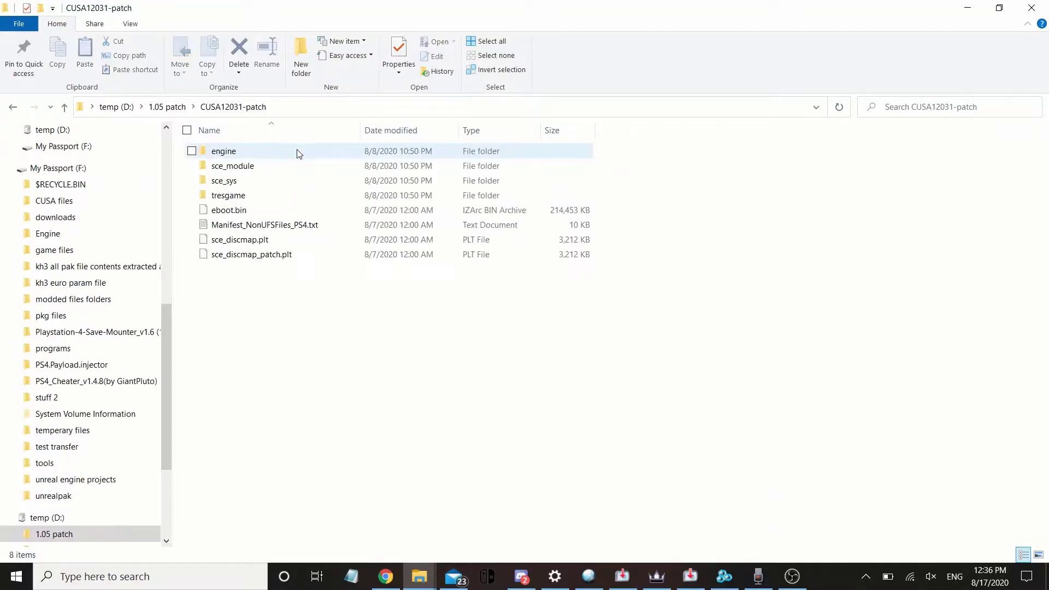
double_click(283, 195)
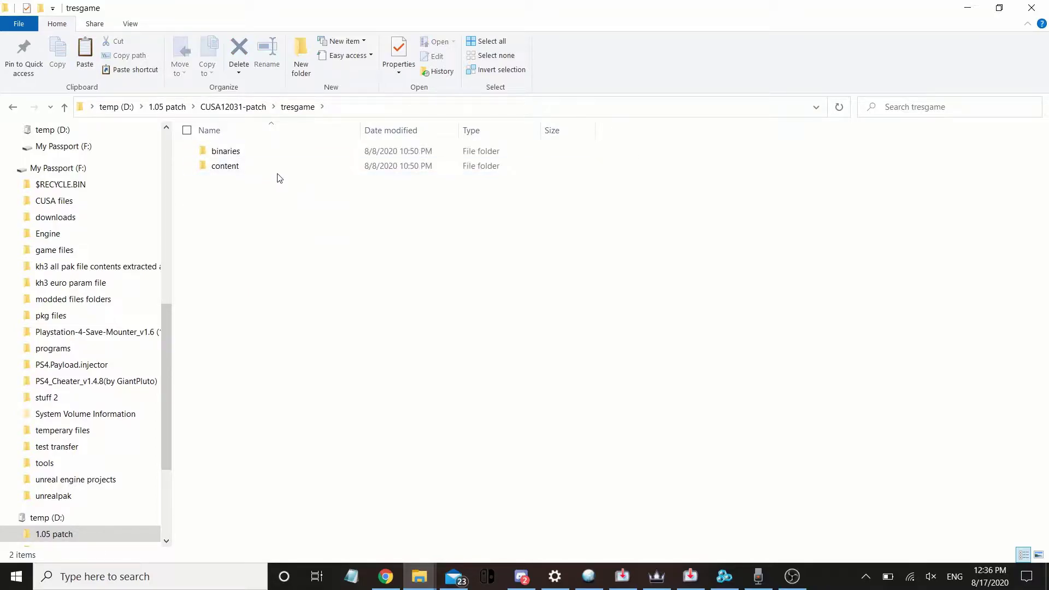
double_click(287, 172)
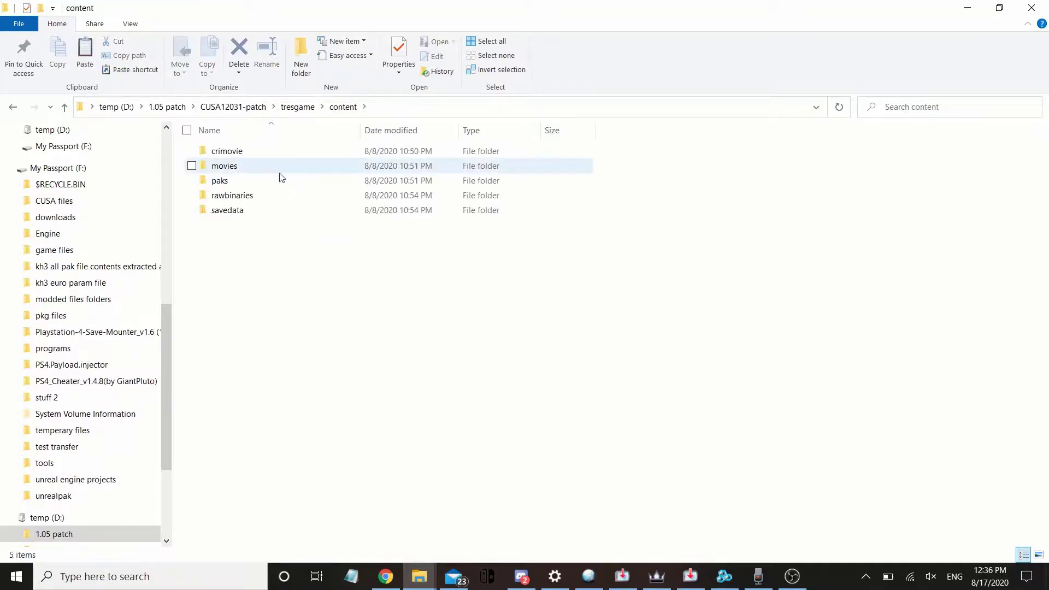
click(243, 182)
double_click(243, 182)
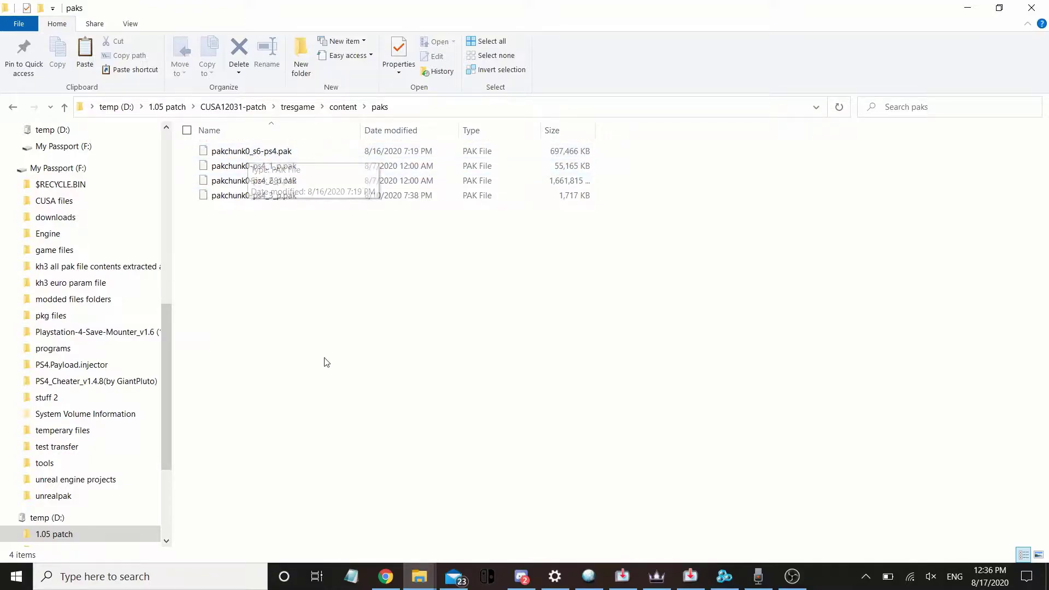
key(ctrl+v)
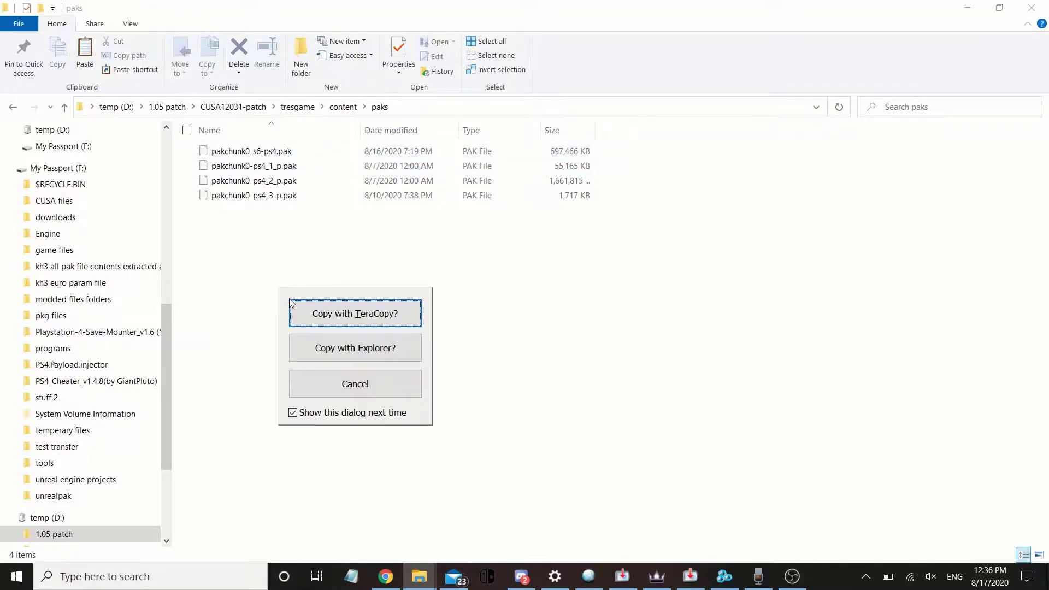
click(397, 348)
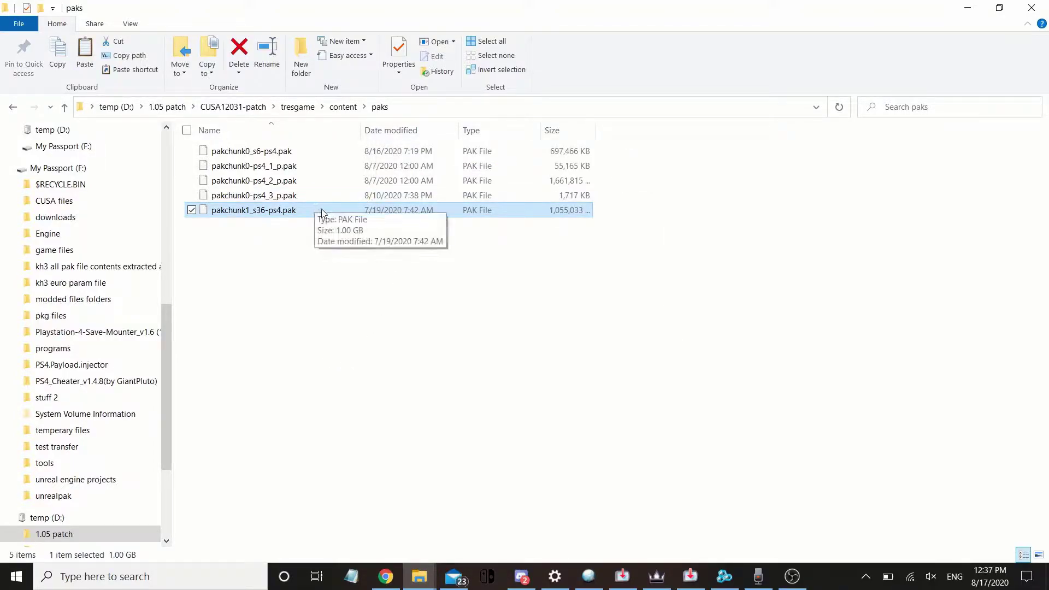
- Open the patch folder's pakchunk1_s36-ps4.pak in Hex Editor Neo and copy all bytes of ts_02_gameflow.umap
drag(294, 213, 574, 271)
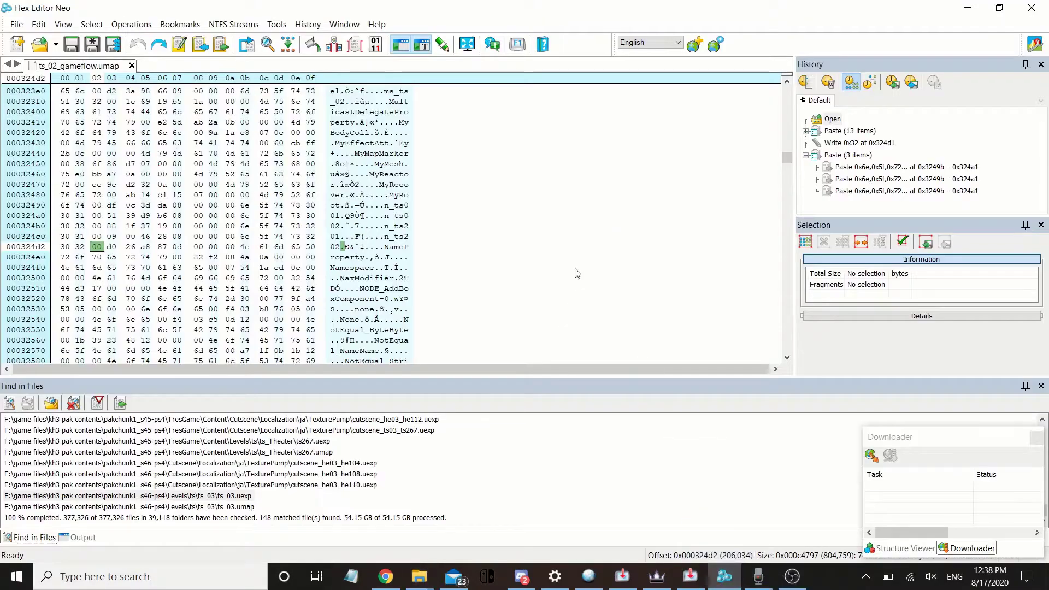
click(89, 65)
key(ctrl+a)
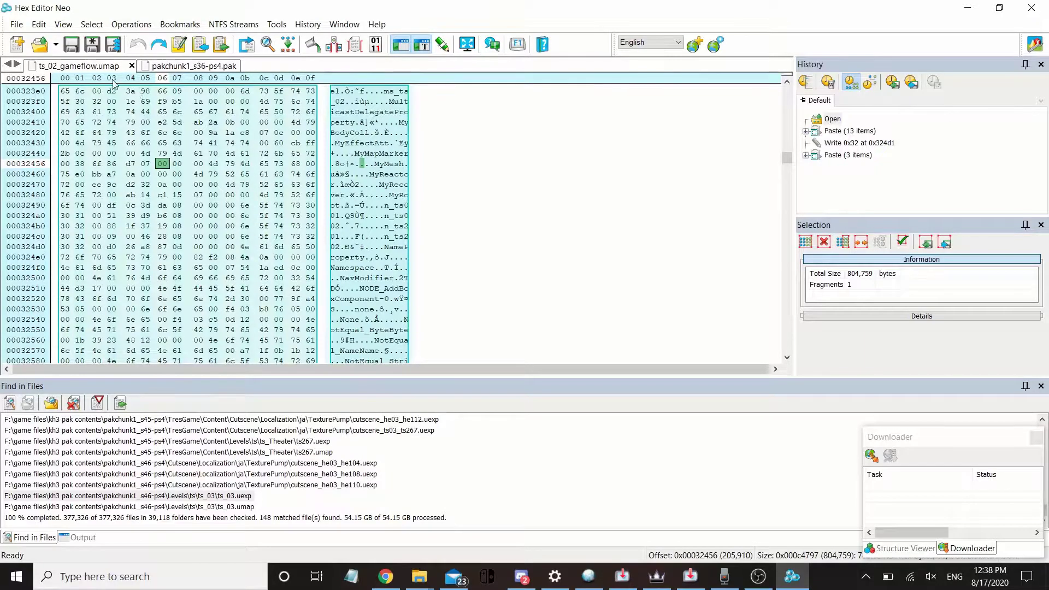
- Find all occurrences of the copied bytes as a Hex pattern in pakchunk1_s36-ps4.pak, stopping the search early
click(177, 68)
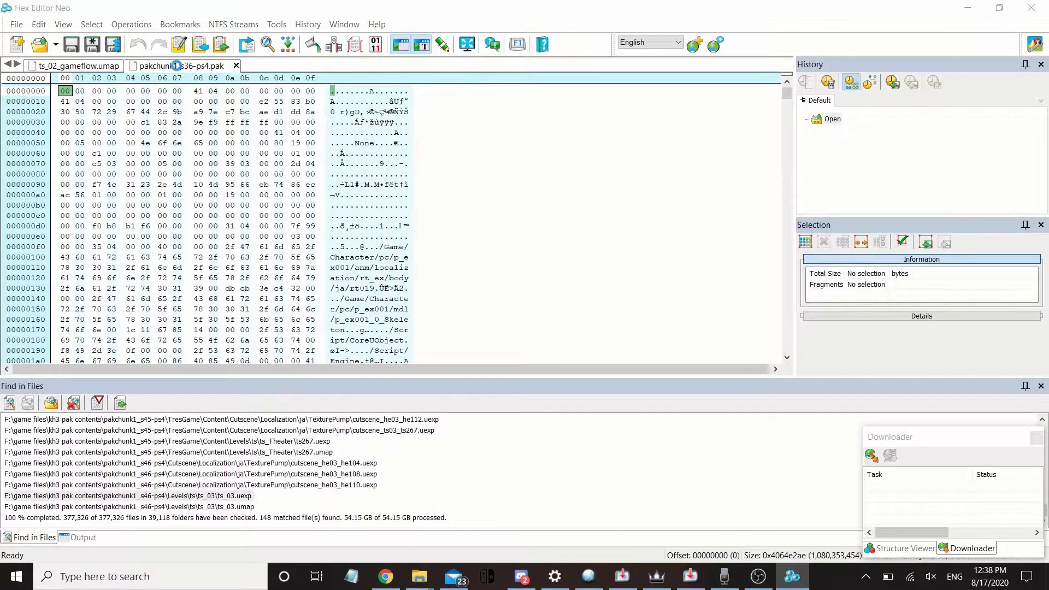
key(ctrl+f)
click(681, 152)
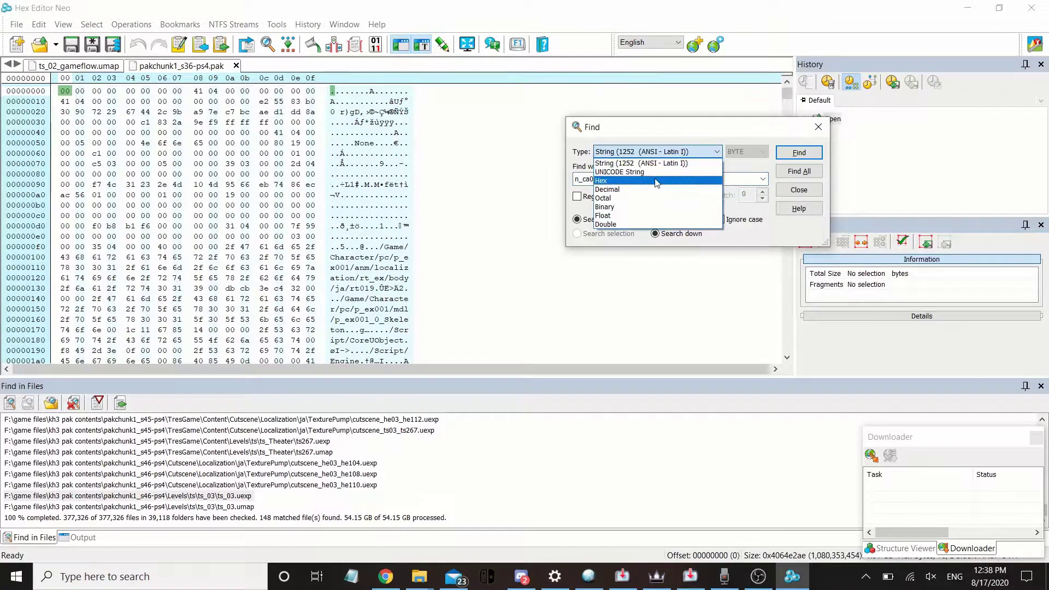
click(689, 176)
click(732, 165)
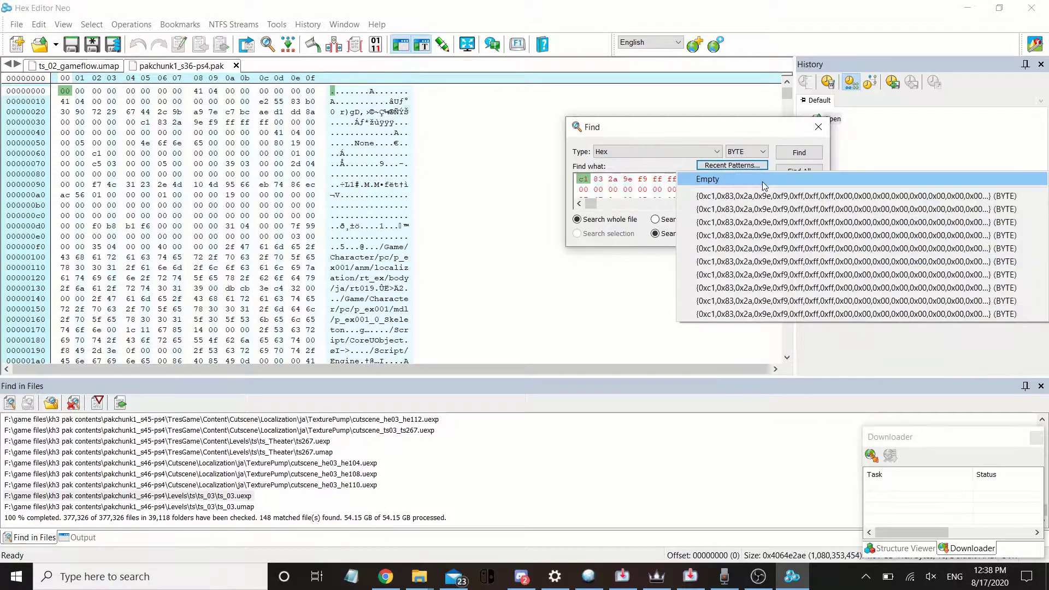
key(Escape)
key(ctrl+v)
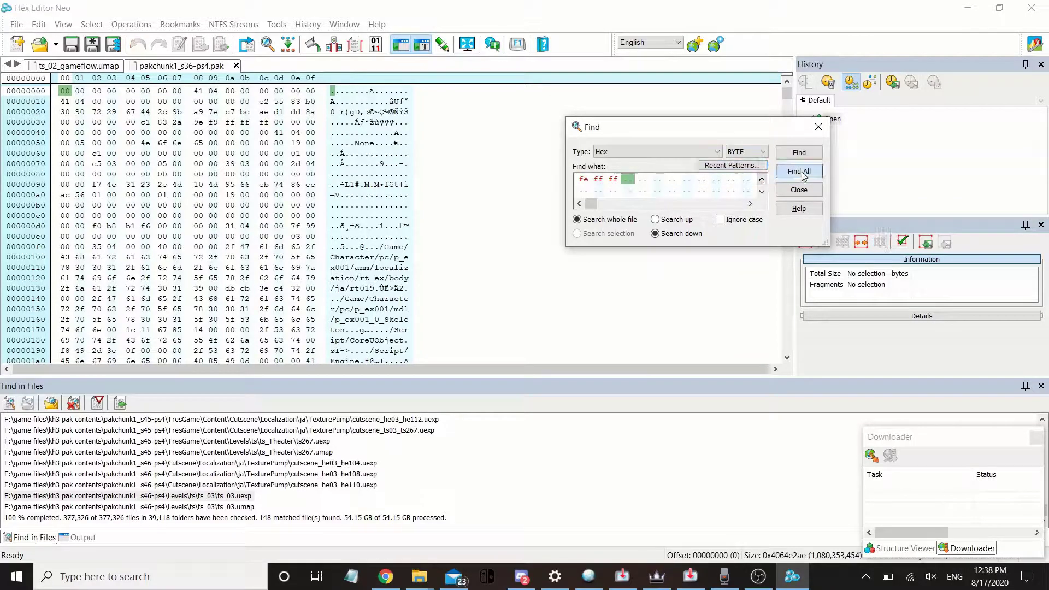
click(799, 171)
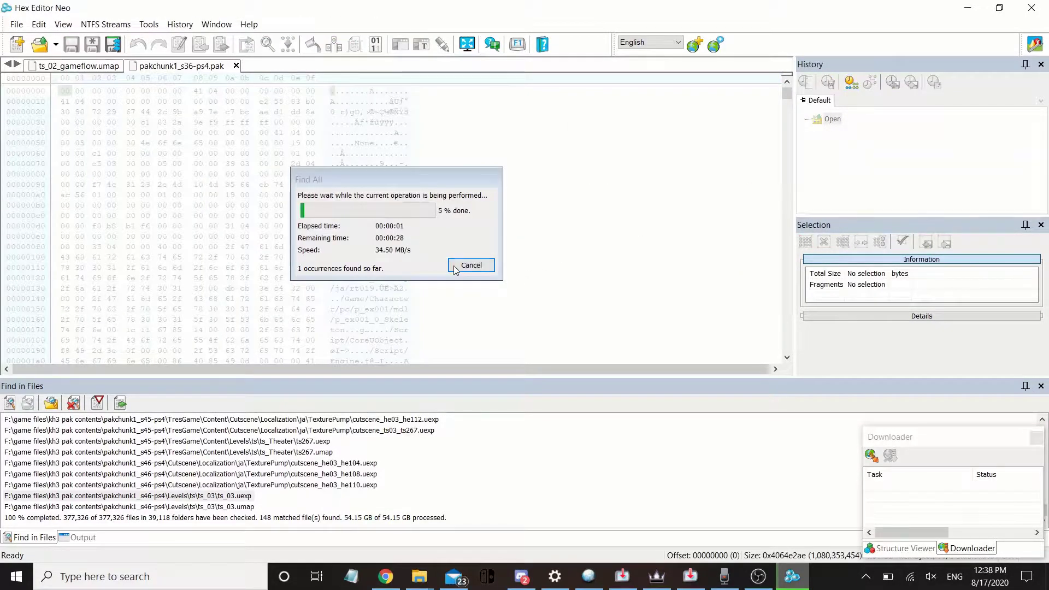
click(454, 265)
click(555, 340)
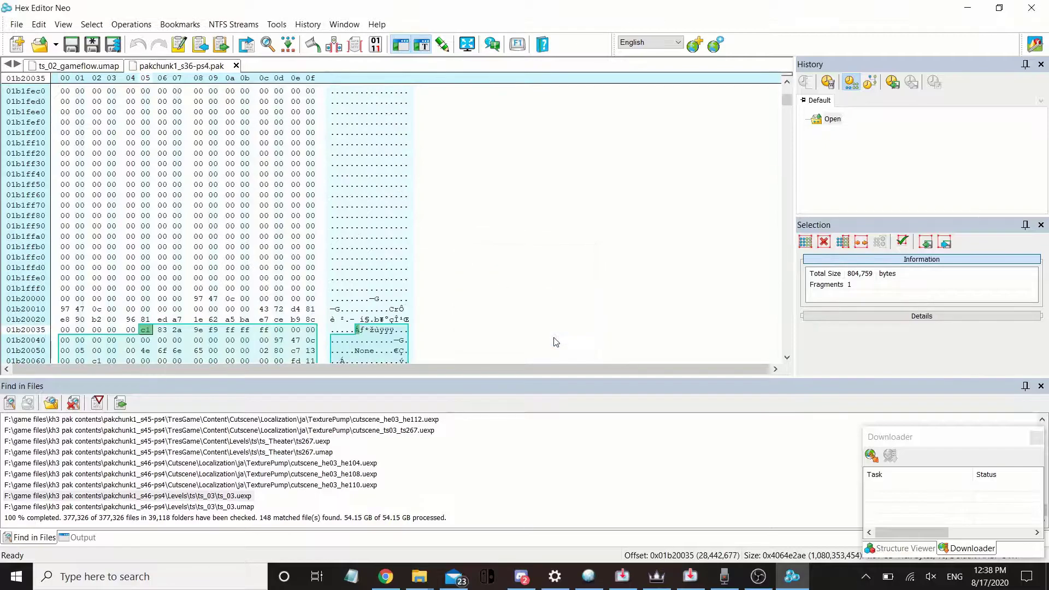
scroll(131, 157, down, 1)
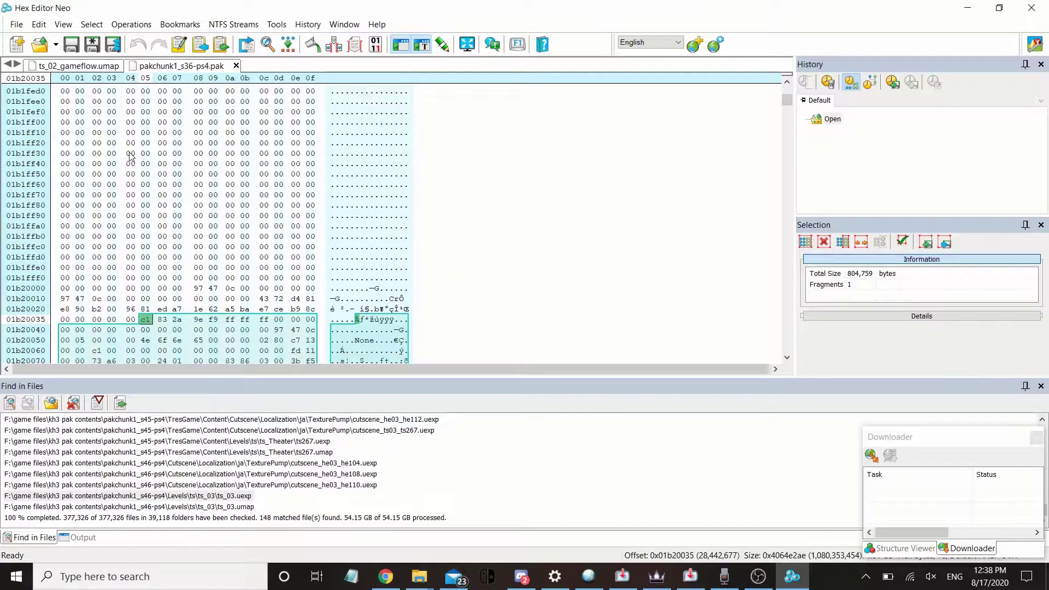
- Return to ts_02_gameflow.umap, clear the selection and place the cursor at the start of the n_ts001 name
click(80, 67)
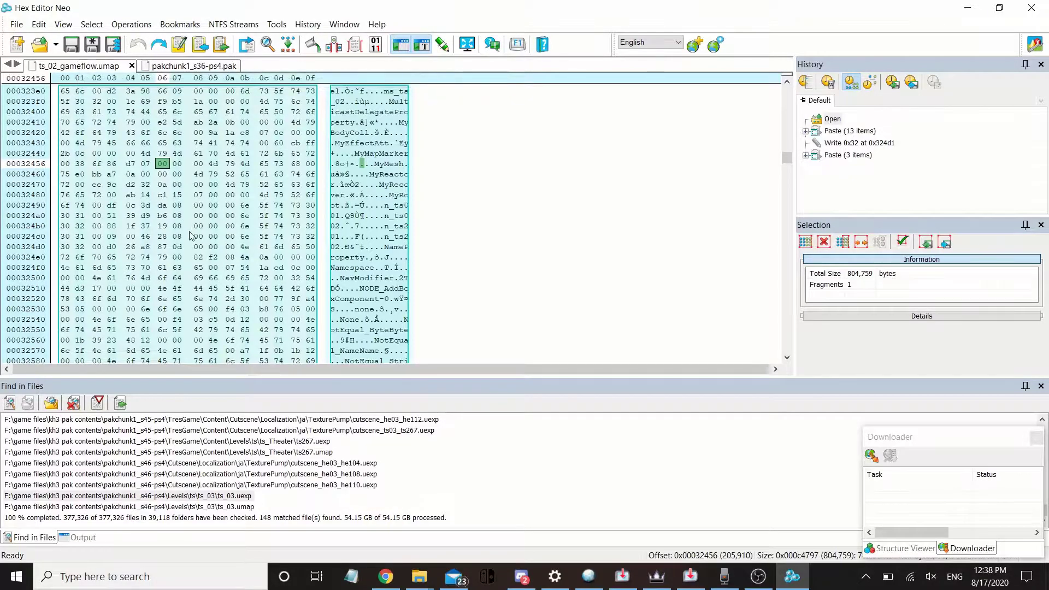
click(348, 236)
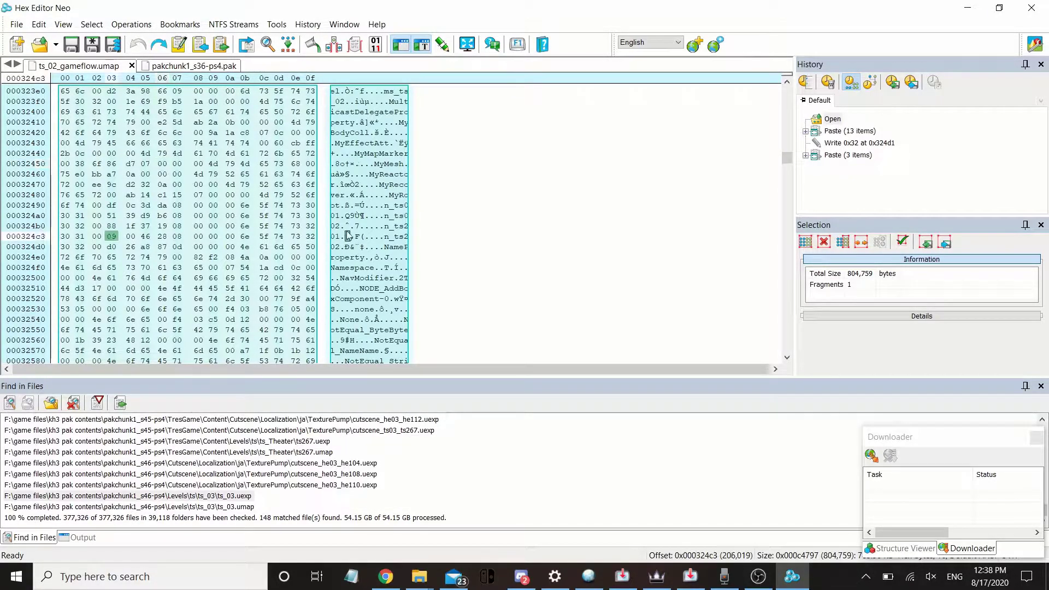
click(388, 206)
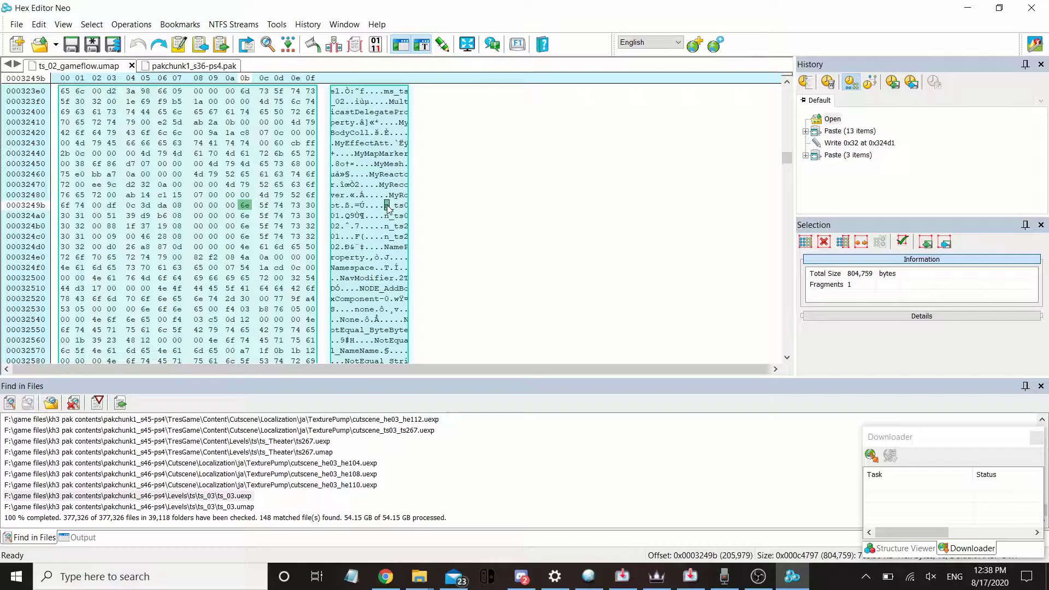
click(388, 208)
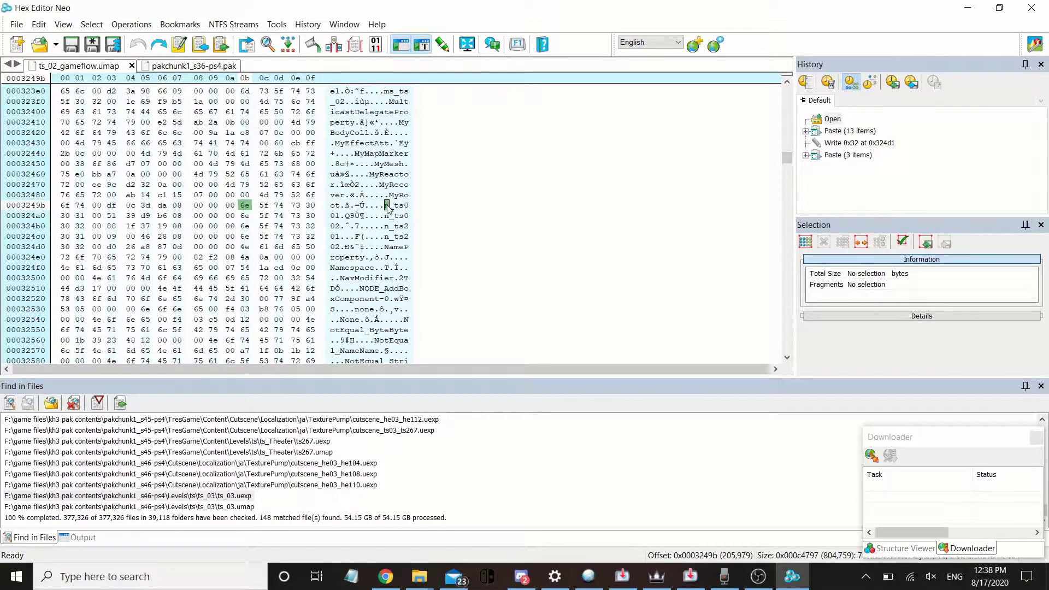
- Switch to Chrome and look through the Player Character and NPC pawn names on the OpenKh Kingdom Hearts III pawns page
click(387, 577)
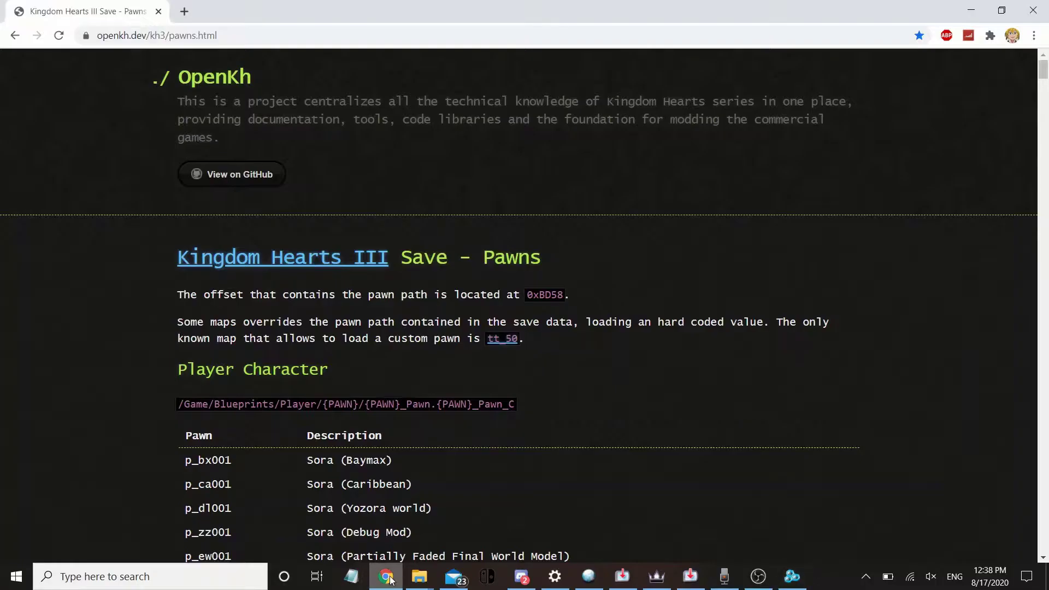
scroll(350, 360, down, 7)
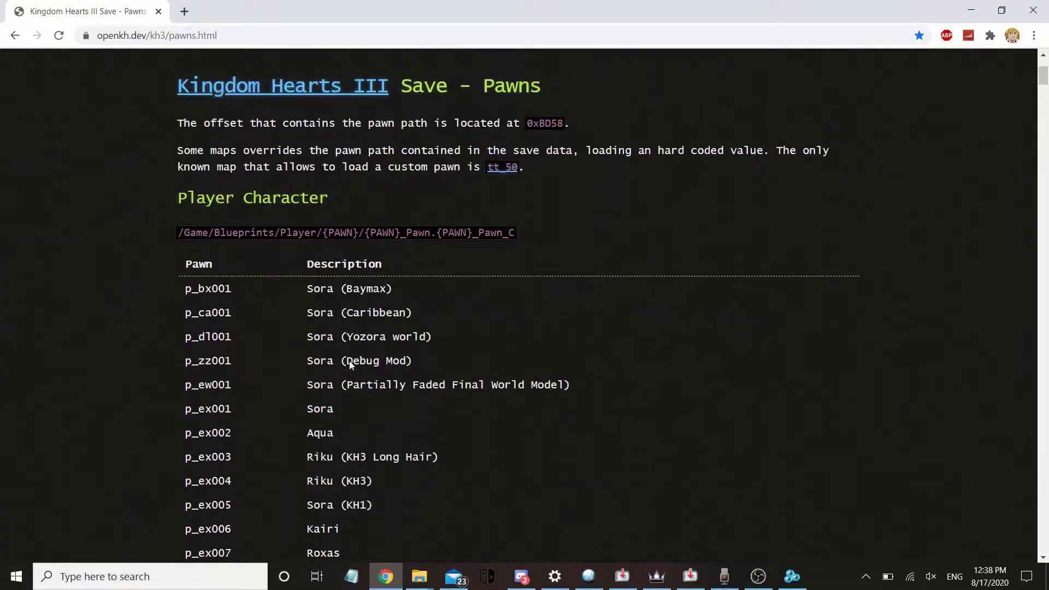
click(103, 35)
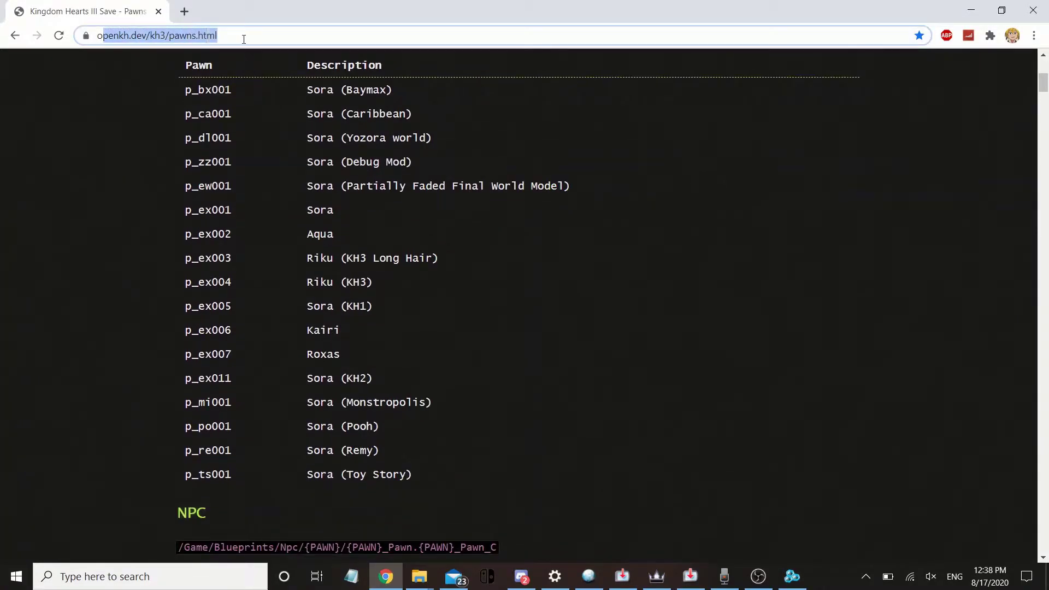
click(236, 162)
scroll(333, 375, down, 1)
scroll(333, 373, down, 10)
scroll(332, 372, up, 5)
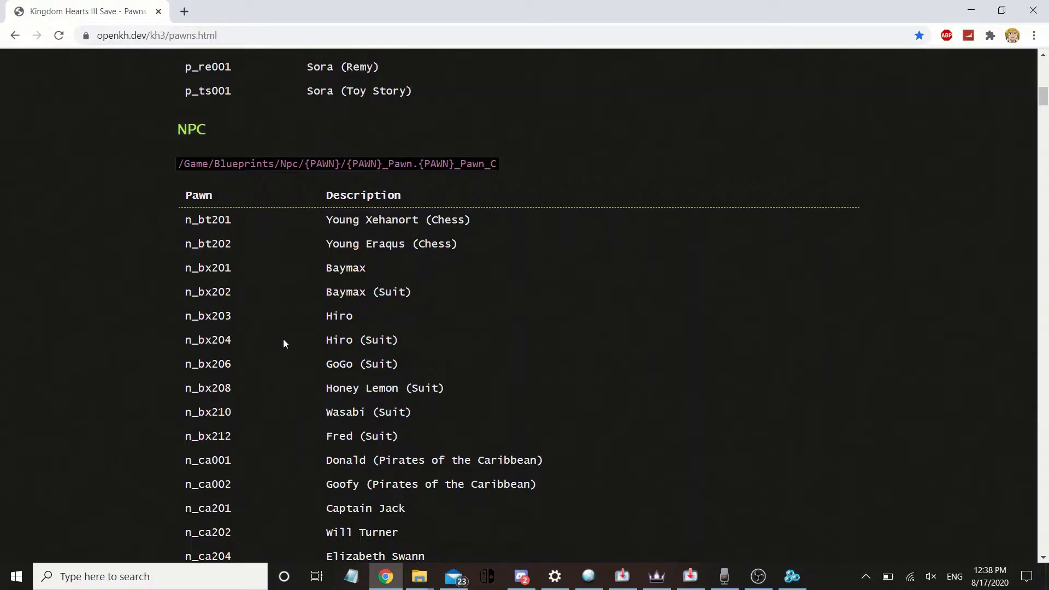
scroll(284, 340, down, 5)
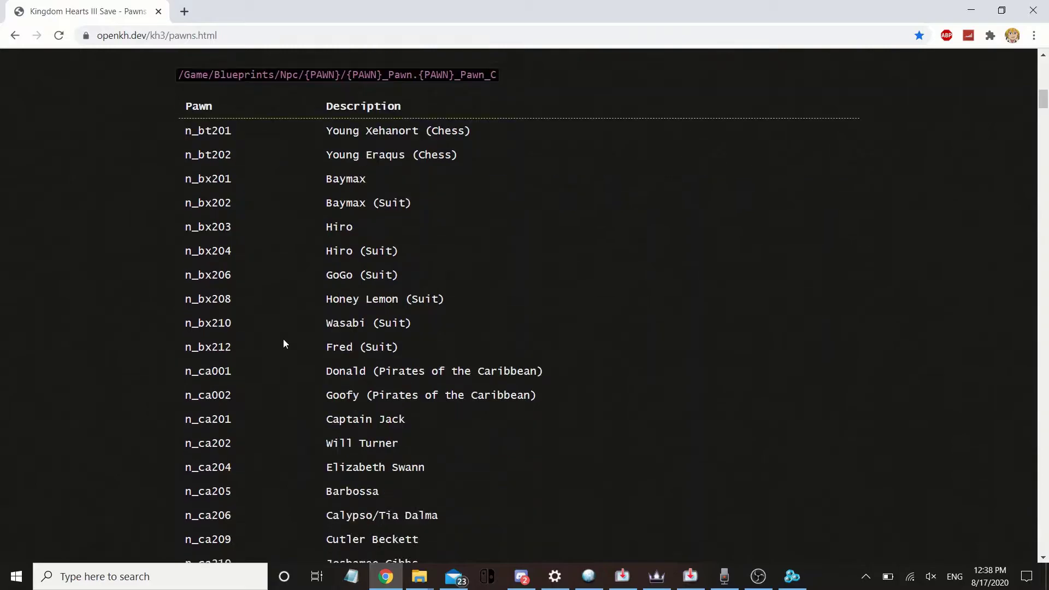
scroll(283, 343, up, 1)
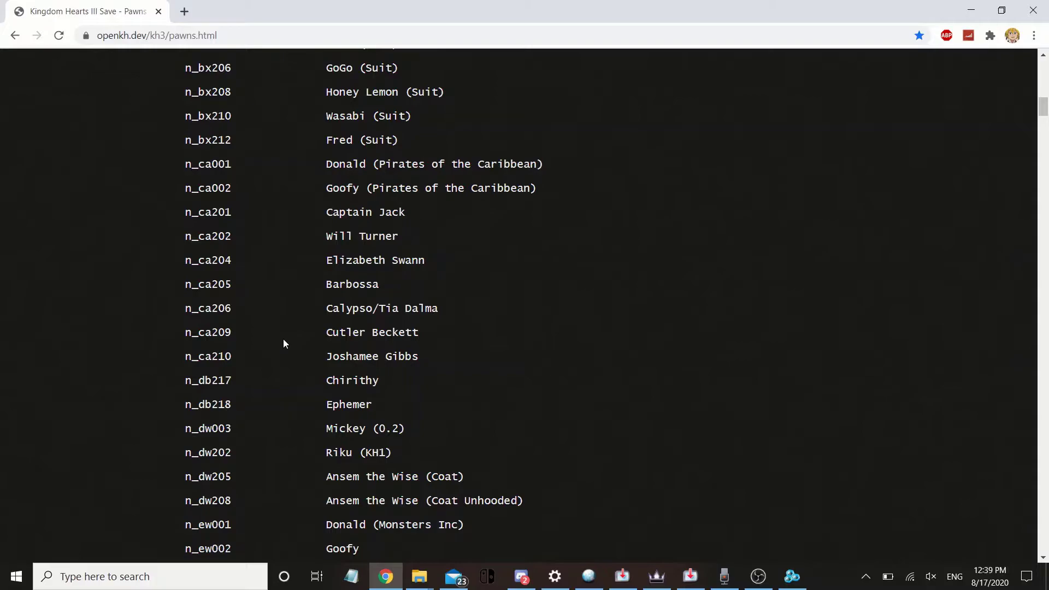
- Search the pawns page for "sull" and copy Sulley's pawn name n_mi201
key(ctrl+f)
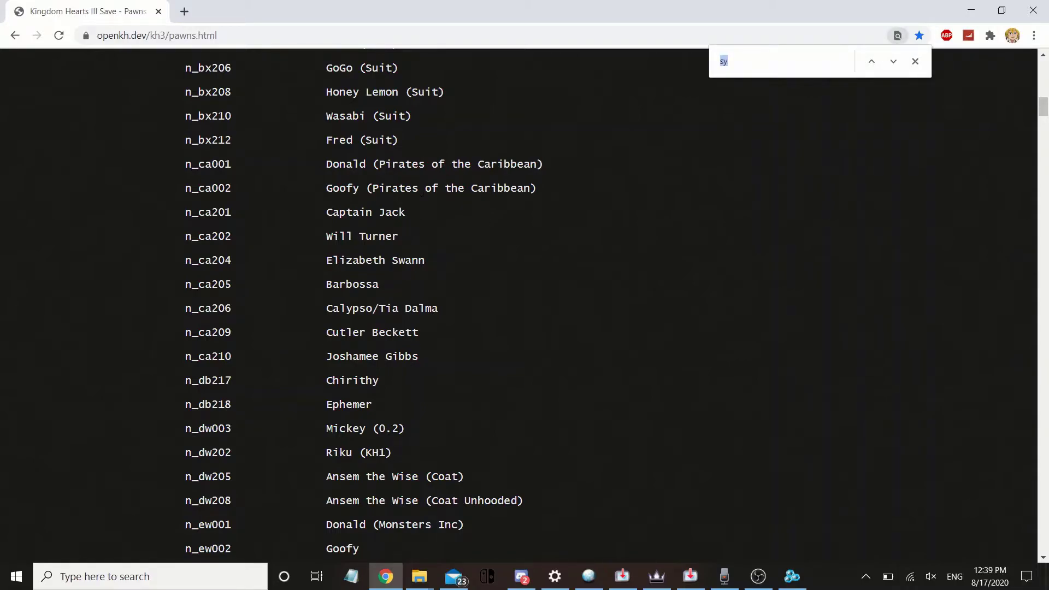
text(sull)
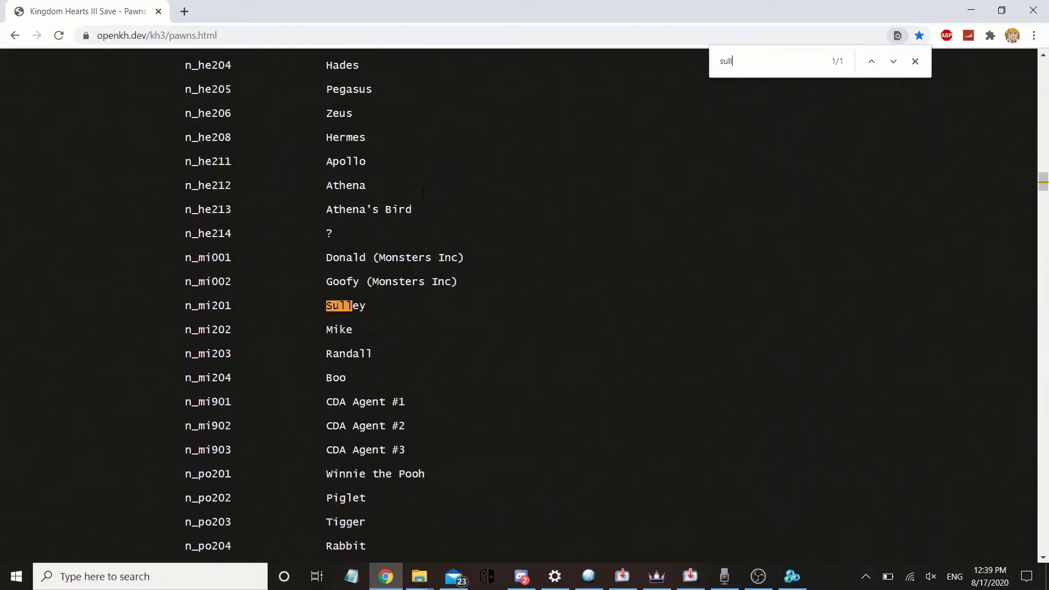
text(y)
key(BackSpace)
double_click(213, 304)
key(ctrl+c)
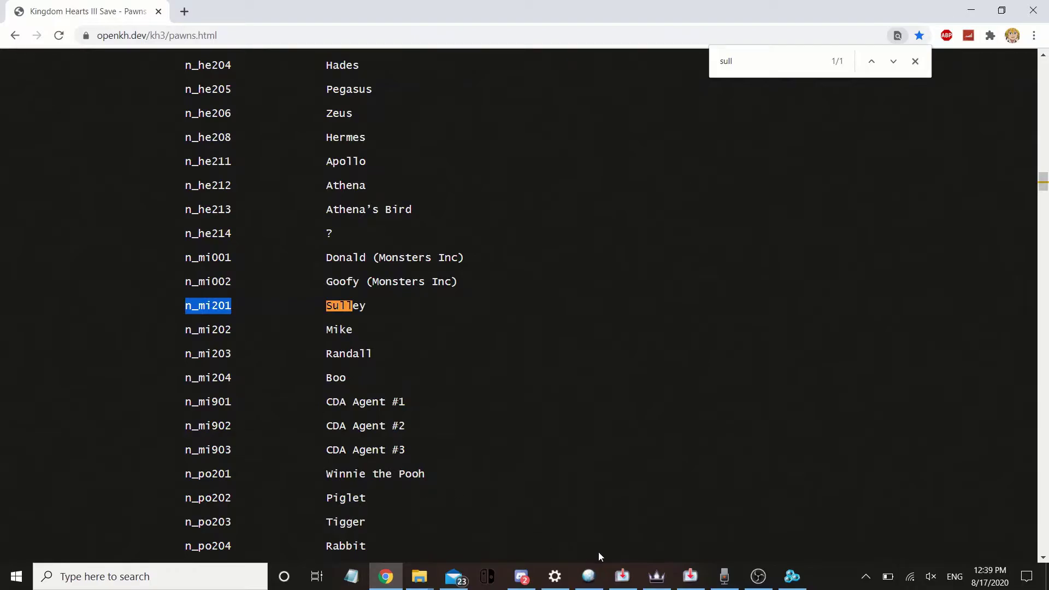
- Switch to Hex Editor Neo and paste n_mi201 over n_ts001 in ts_02_gameflow.umap, continuing past the paste warning
click(791, 576)
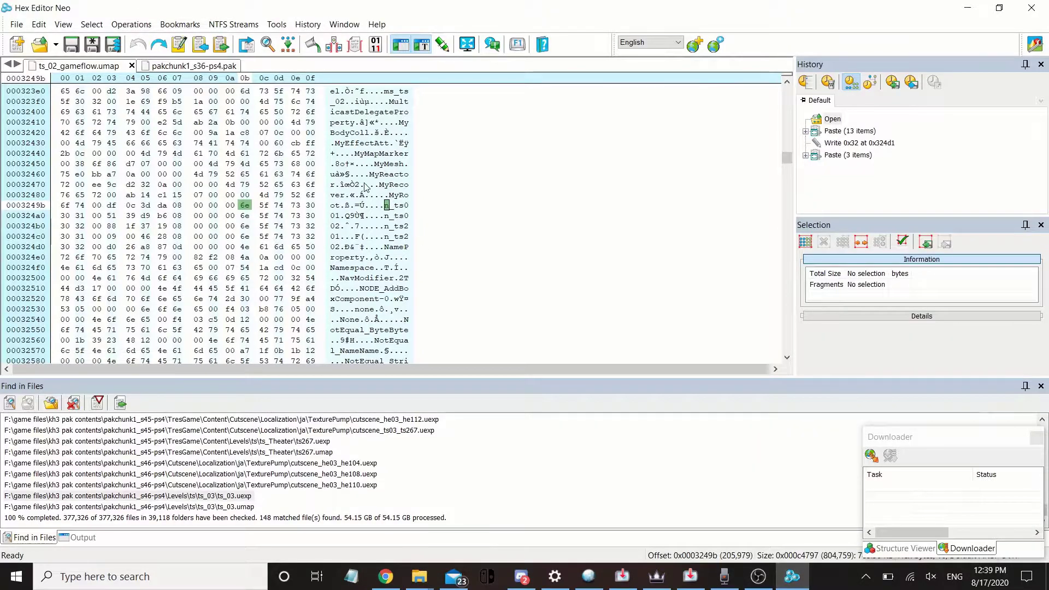
key(ctrl+v)
key(Return)
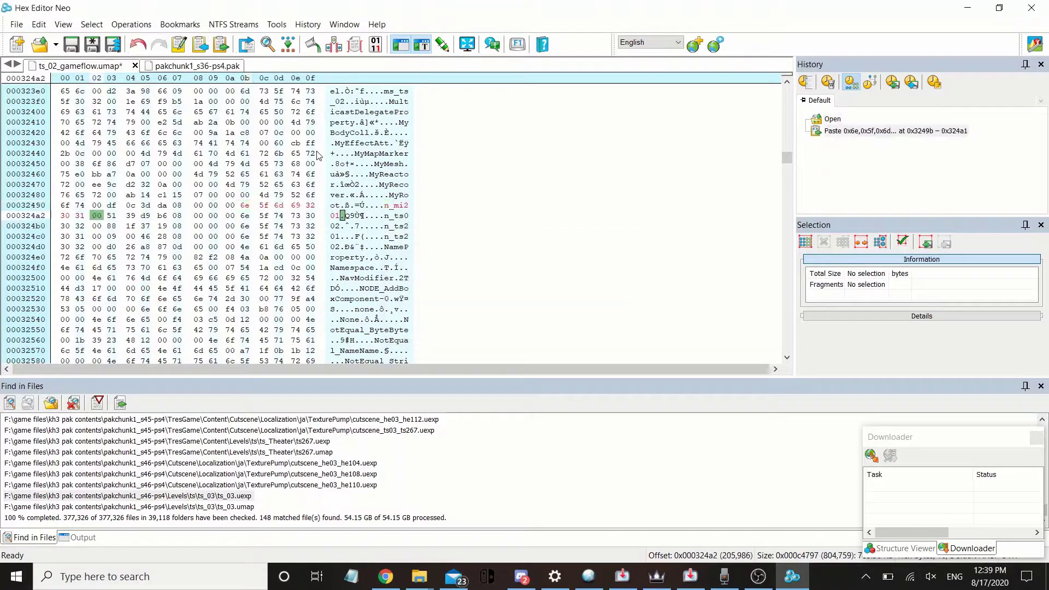
- Paste the copied pawn name over n_ts002 and change its final digit to 2 so it reads n_mi202
click(388, 216)
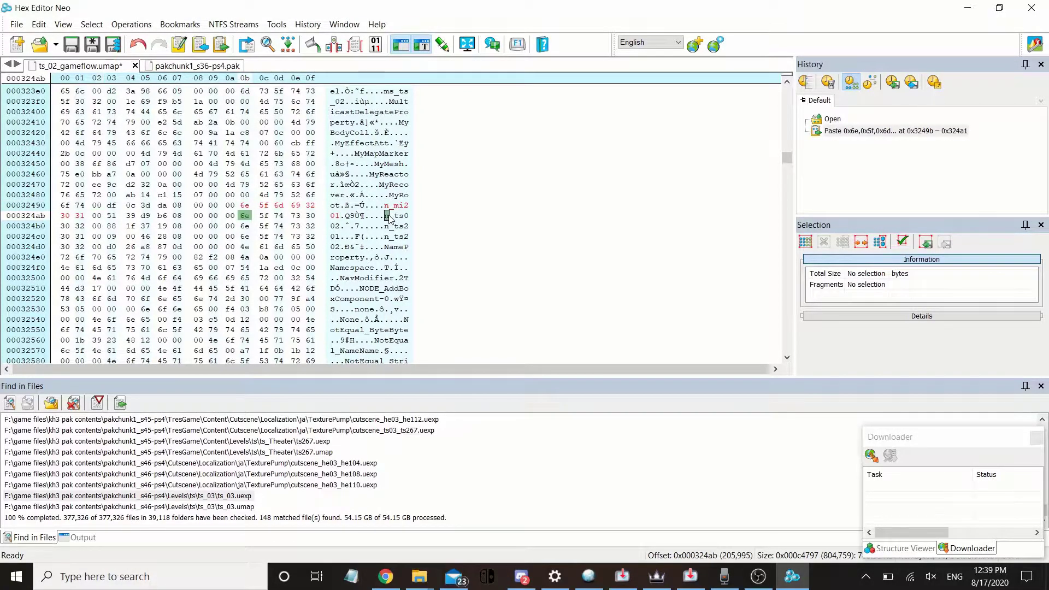
key(ctrl+v)
key(Return)
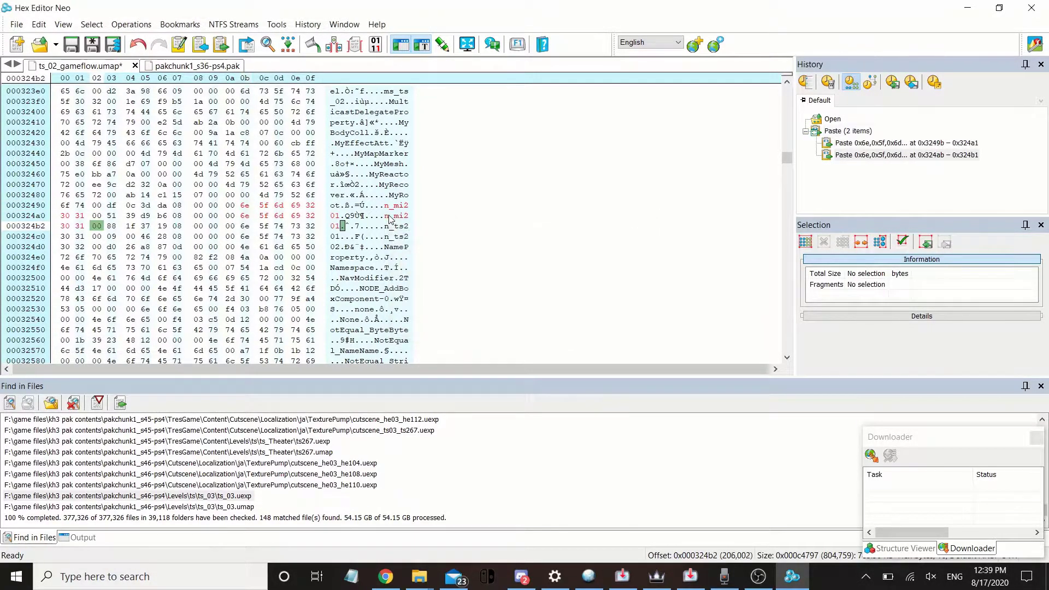
key(Left)
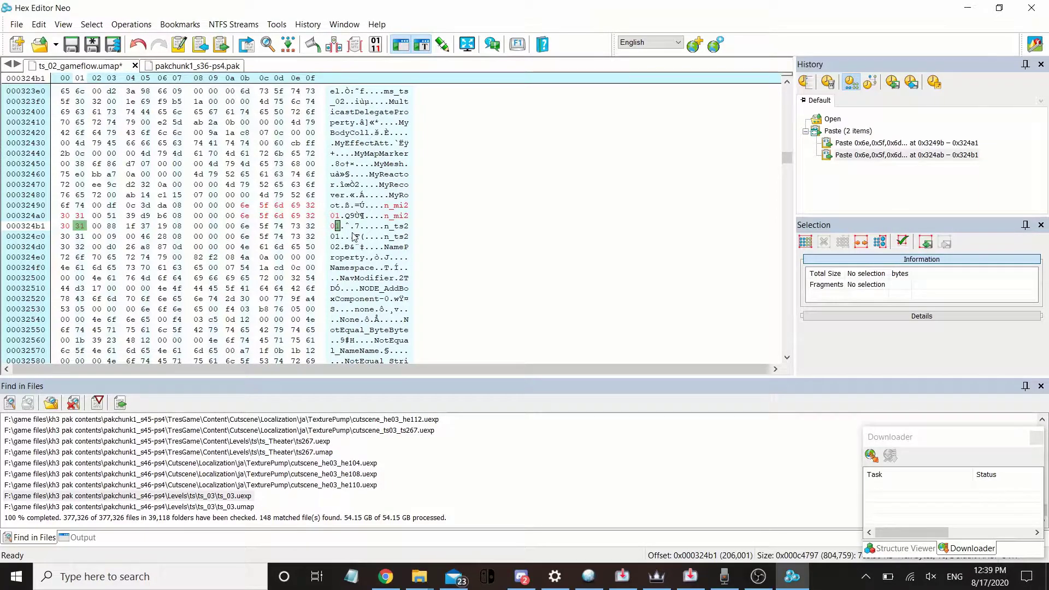
text(2)
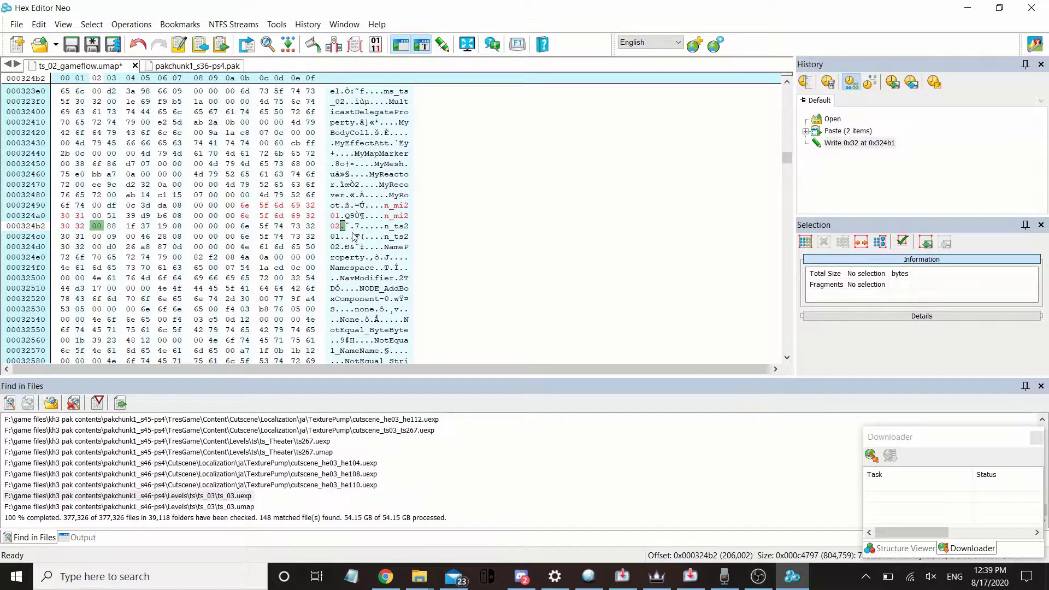
- Place the cursor at the start of n_ts201, search Chrome's pawns page for "bay" and copy the Baymax (Suit) pawn name n_bx202
click(397, 216)
click(342, 226)
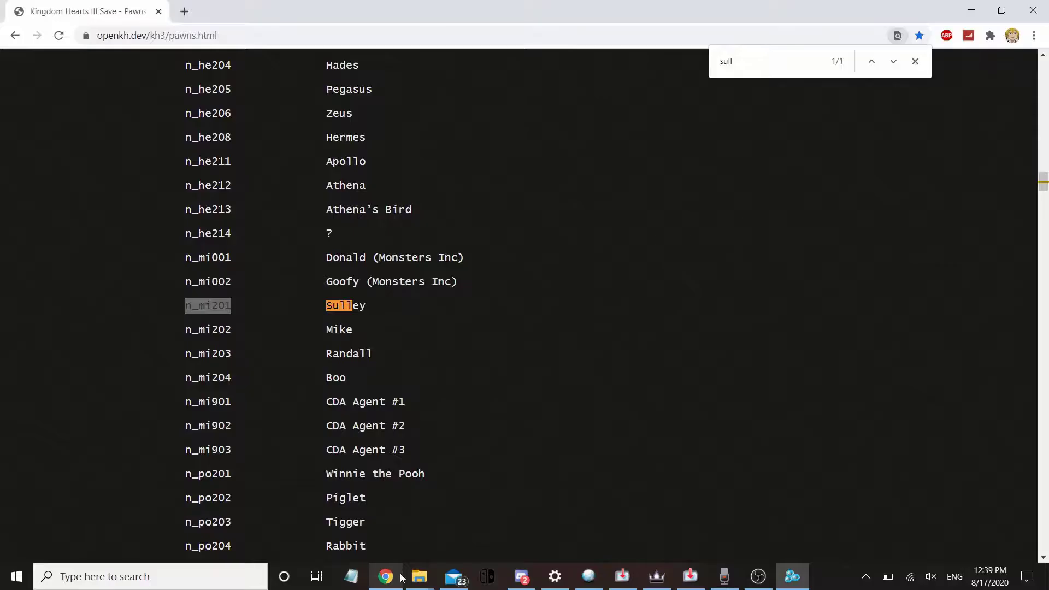
click(386, 577)
scroll(279, 369, down, 20)
scroll(279, 370, up, 18)
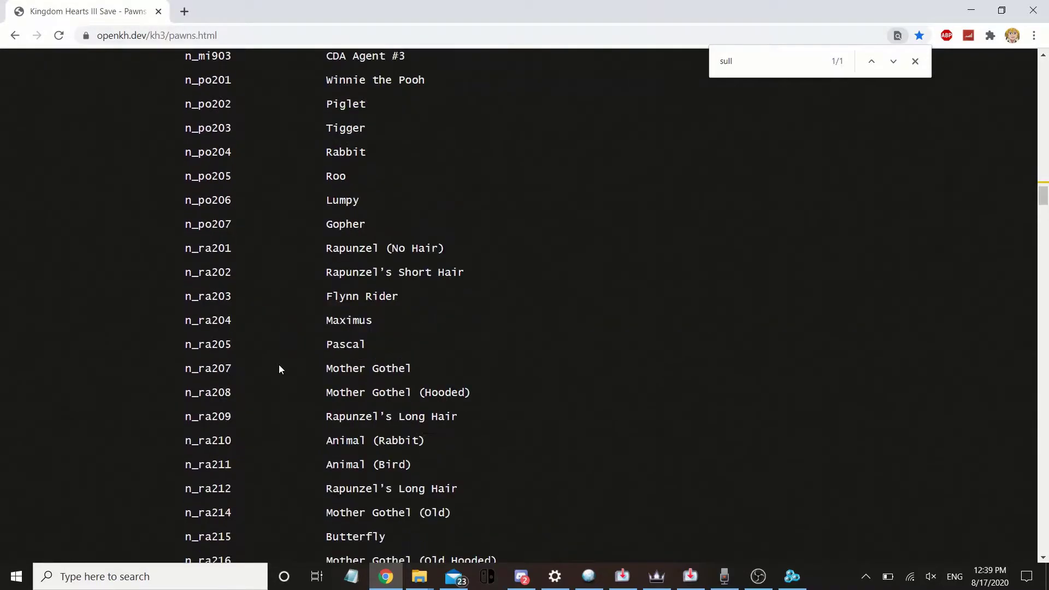
key(ctrl+f)
text(bay)
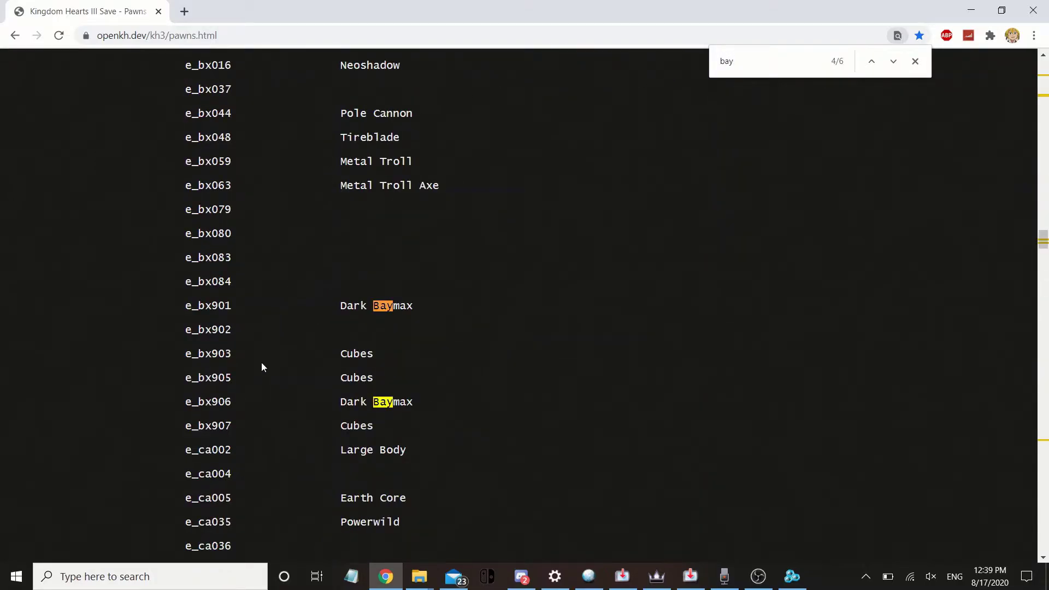
key(Return)
key(Return)
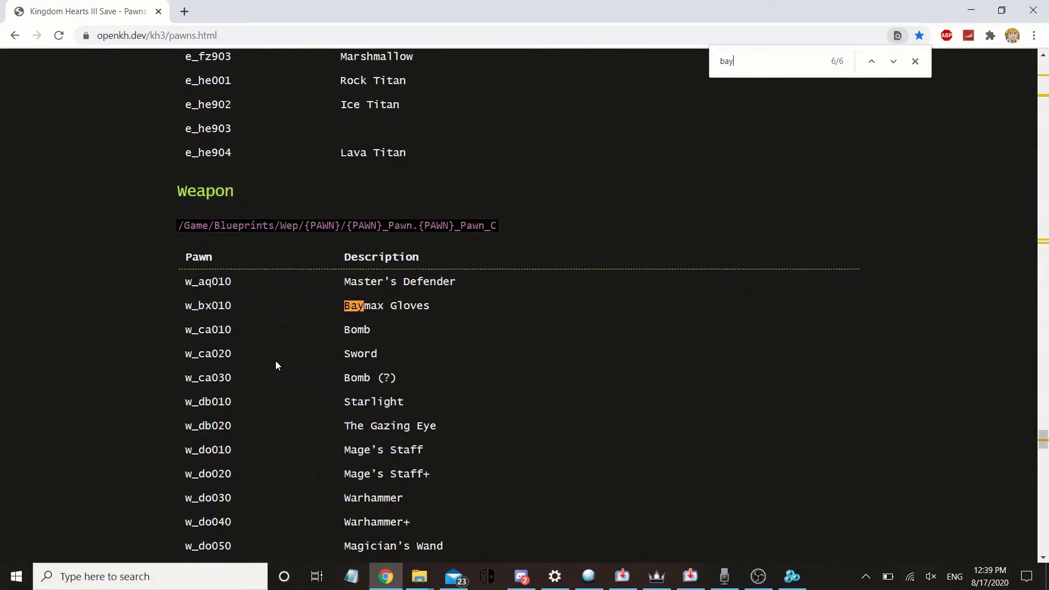
key(Return)
key(Return)
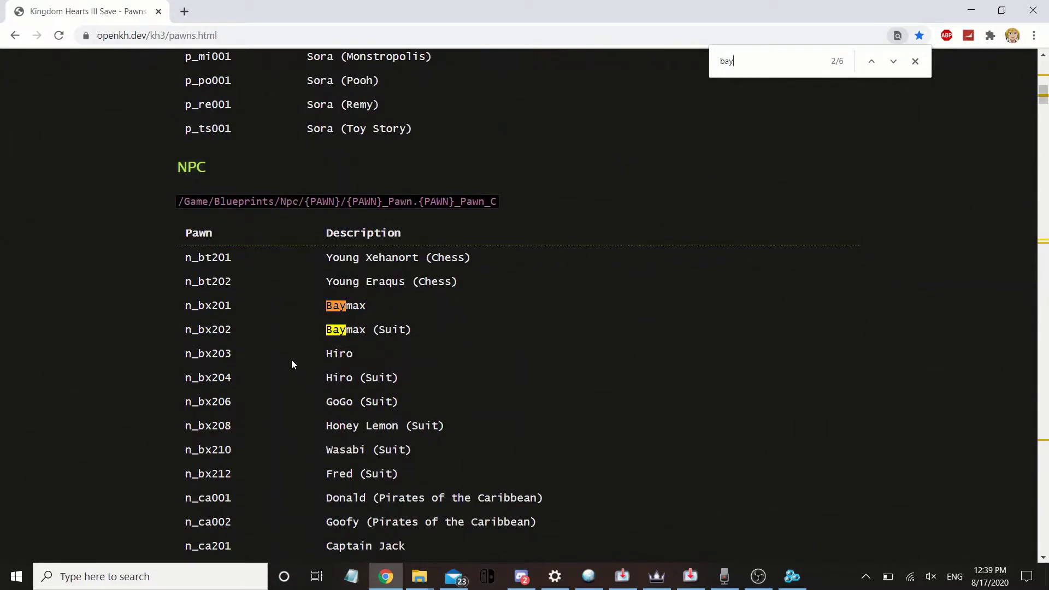
double_click(209, 307)
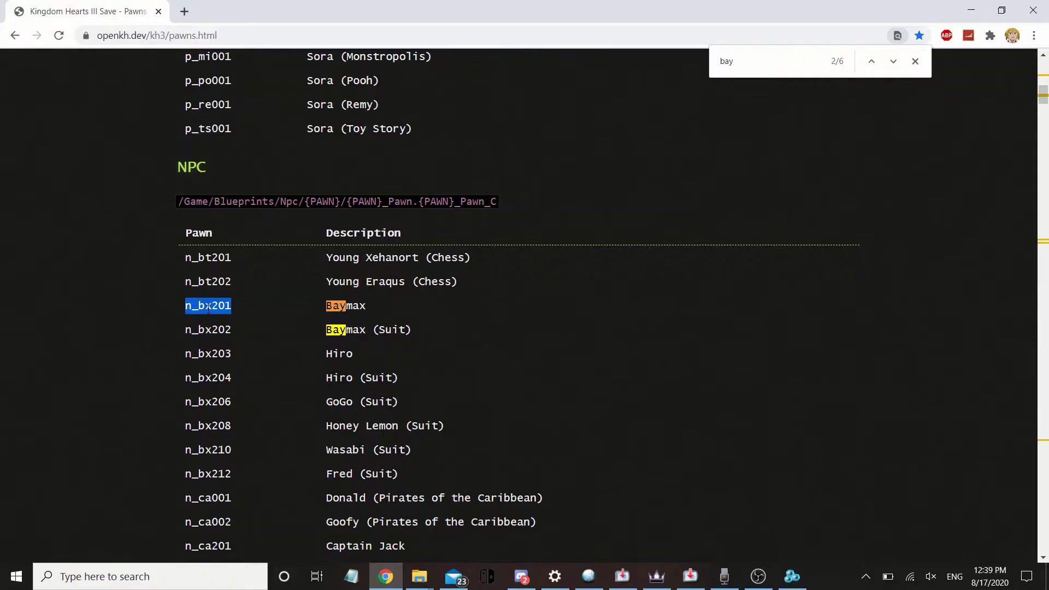
double_click(223, 337)
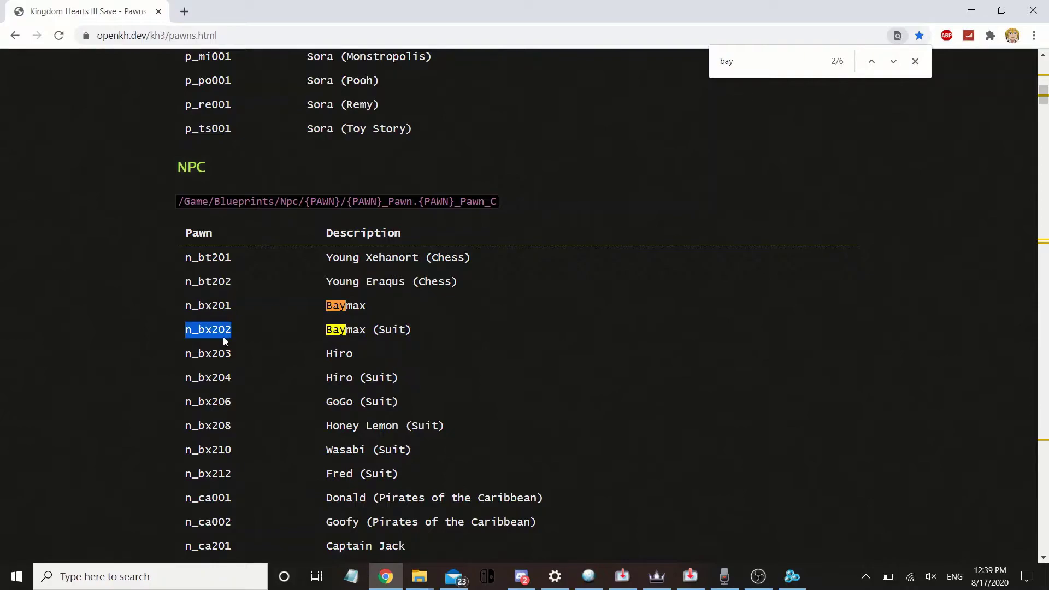
- Return to Hex Editor Neo and paste n_bx202 over n_ts201, continuing past the paste warning
click(391, 575)
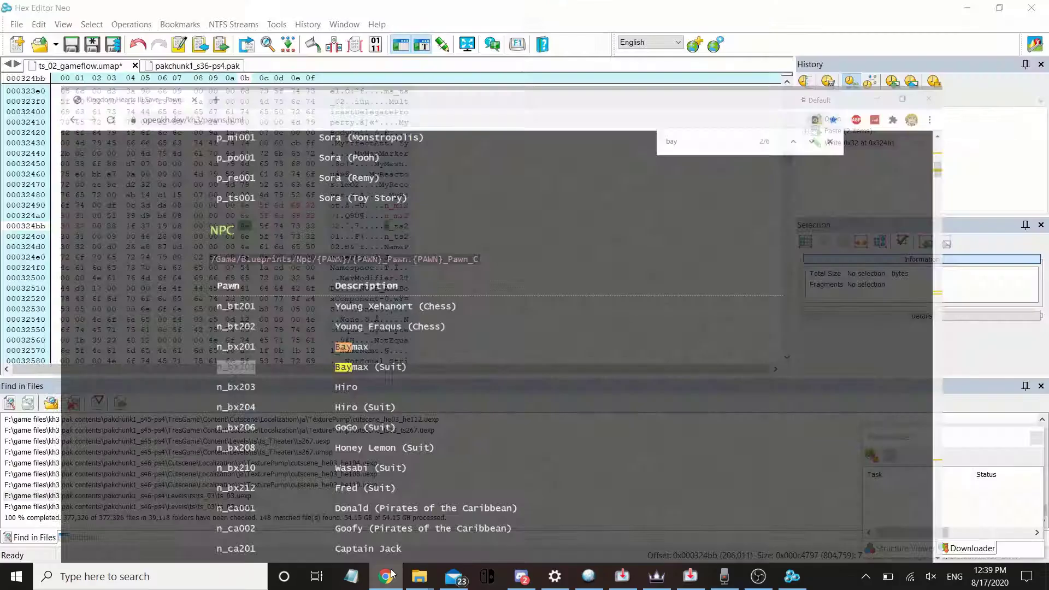
key(ctrl+v)
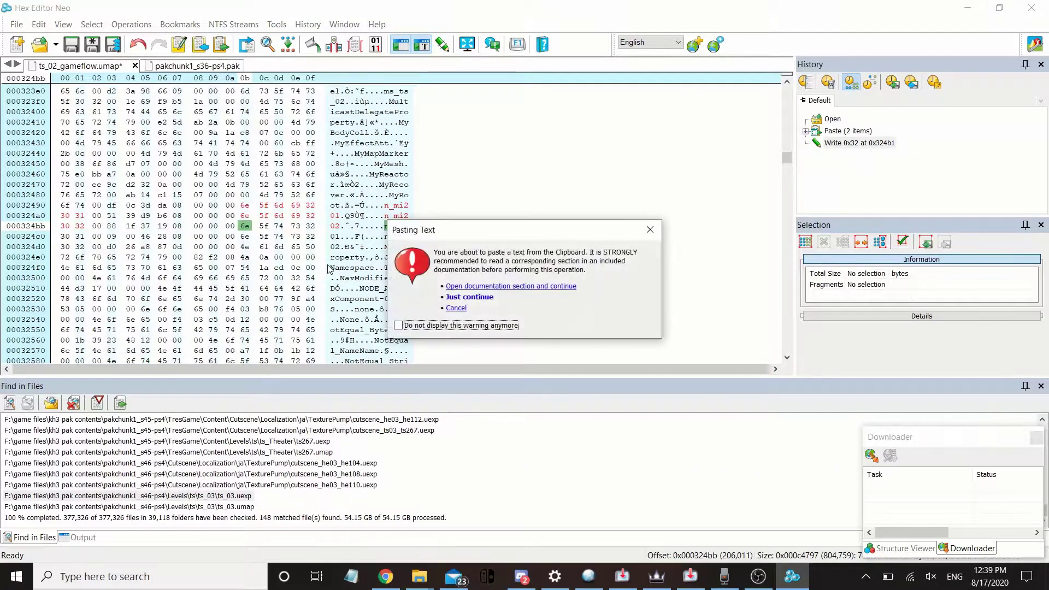
key(Return)
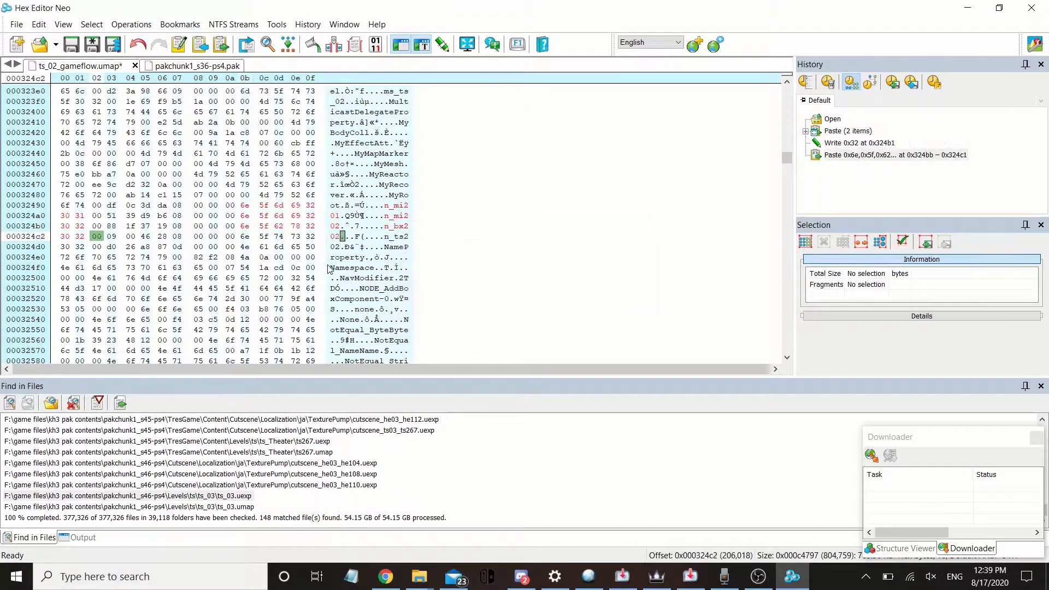
- Place the cursor at the start of n_ts202, search Chrome's pawns page for "jack" and copy Captain Jack's pawn name n_ca201
click(387, 237)
click(386, 575)
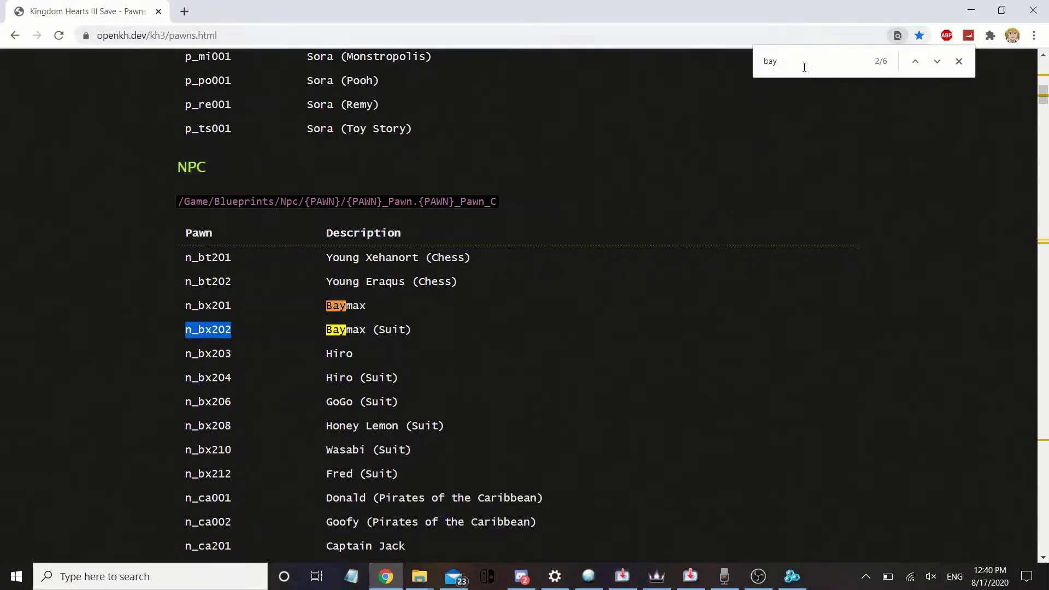
key(ctrl+f)
text(jack)
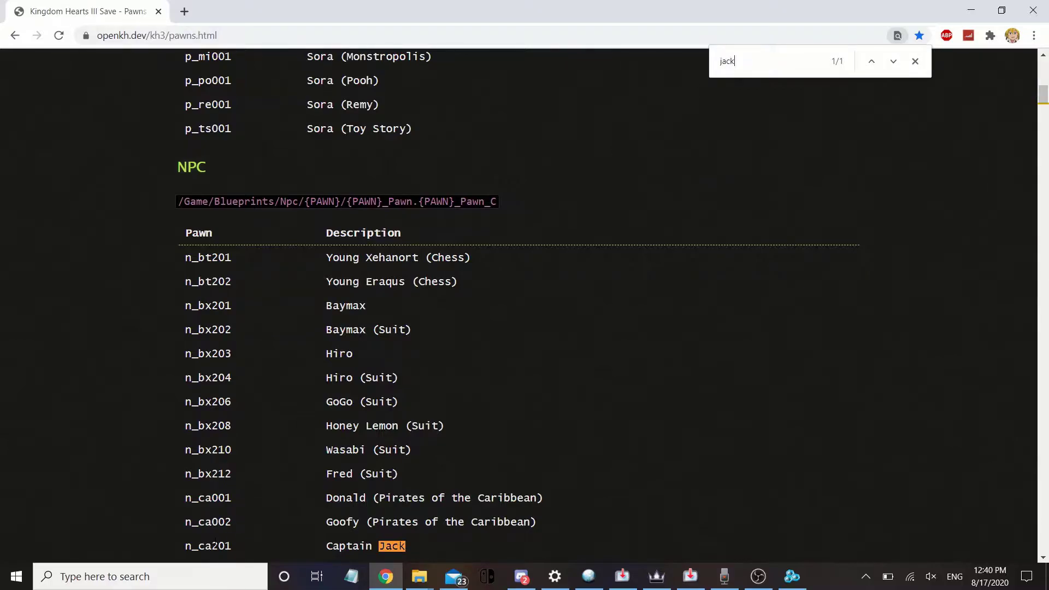
double_click(215, 544)
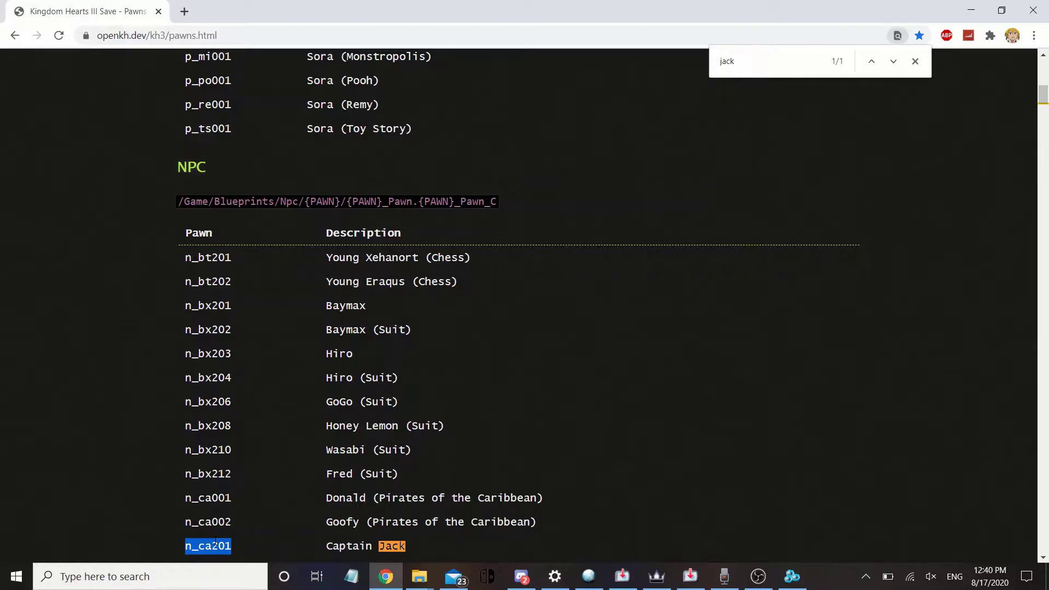
mouse_move(385, 576)
- Return to Hex Editor Neo and paste n_ca201 over n_ts202, continuing past the paste warning
click(791, 579)
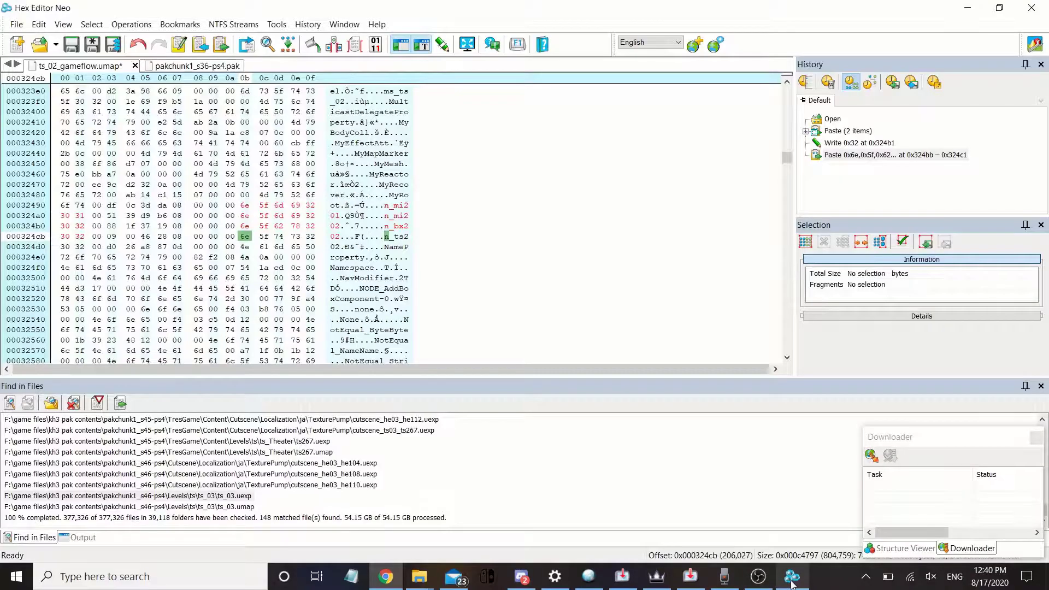
key(ctrl+v)
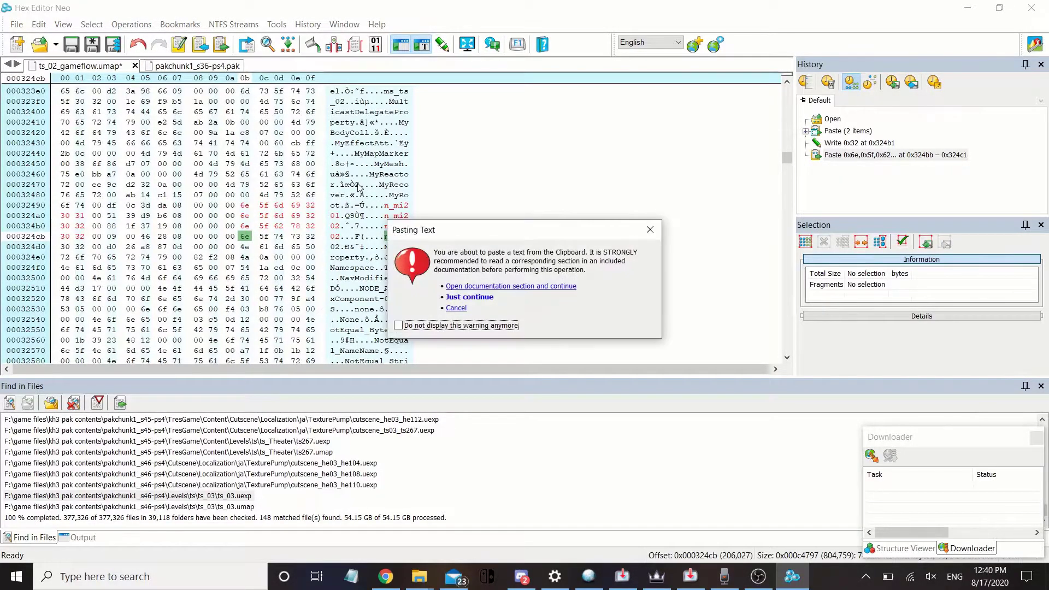
key(Return)
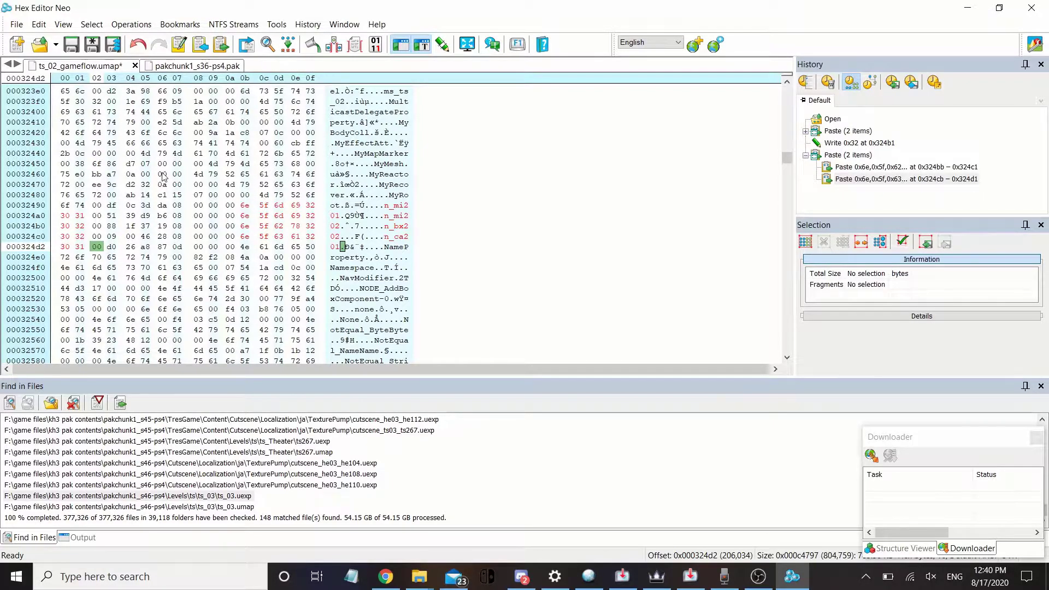
- Select all bytes of the edited ts_02_gameflow.umap and switch to the matching selected block in pakchunk1_s36-ps4.pak
click(185, 135)
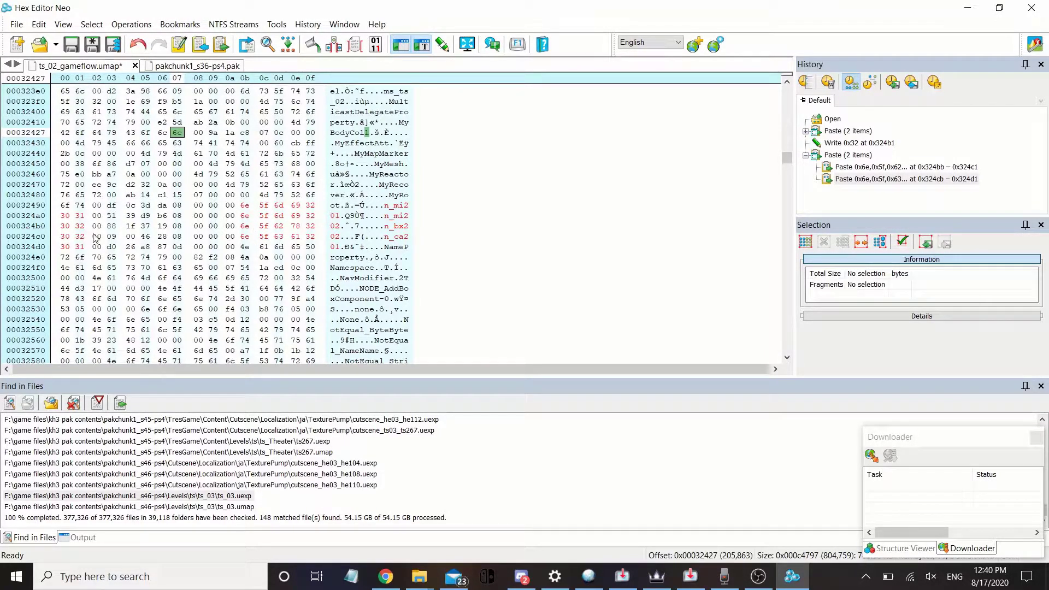
scroll(95, 238, up, 13)
drag(788, 157, 787, 90)
click(206, 137)
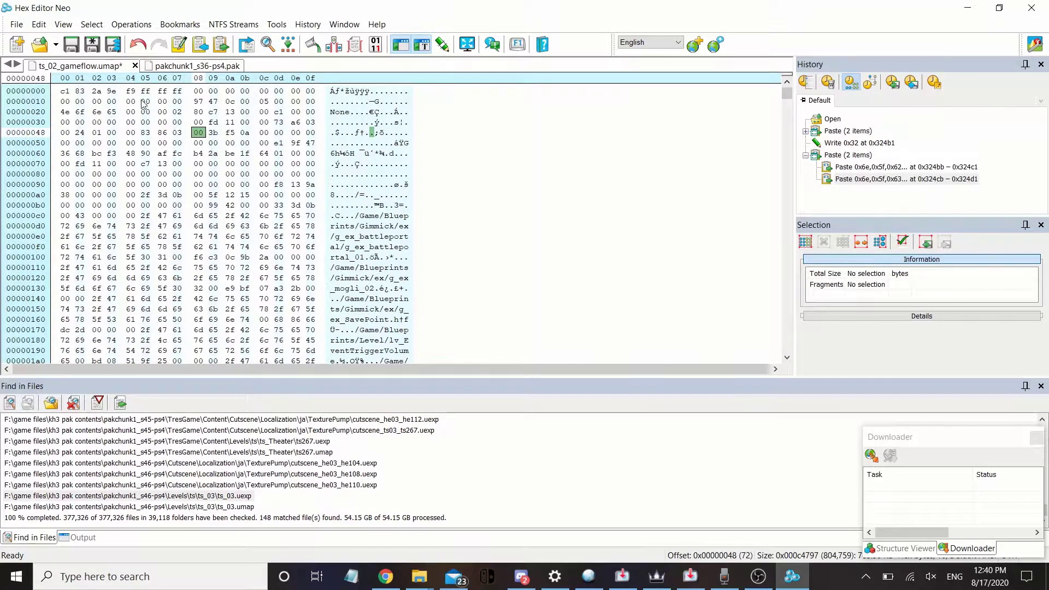
key(ctrl+a)
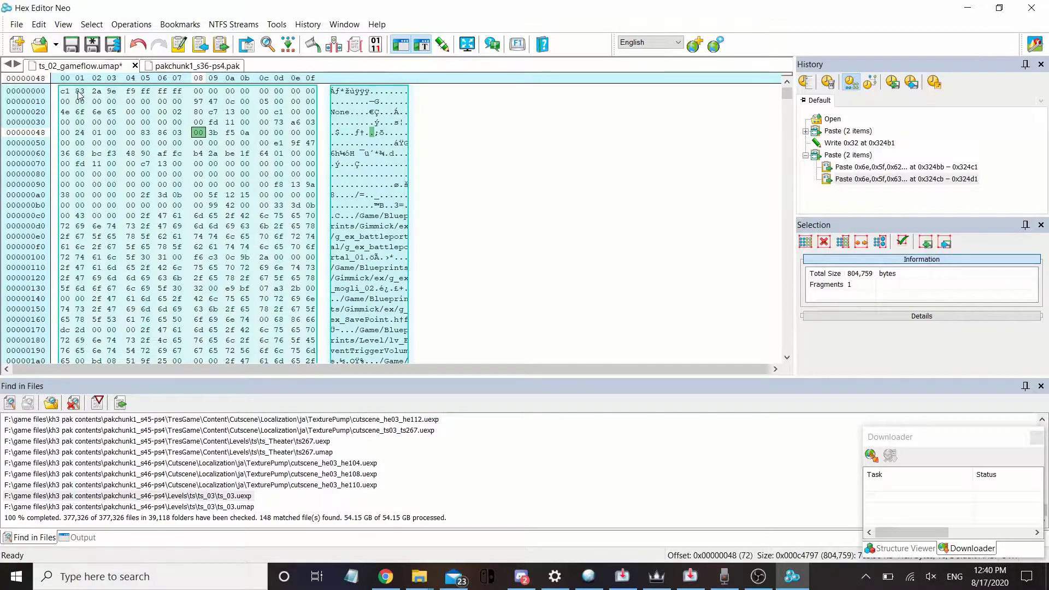
click(185, 65)
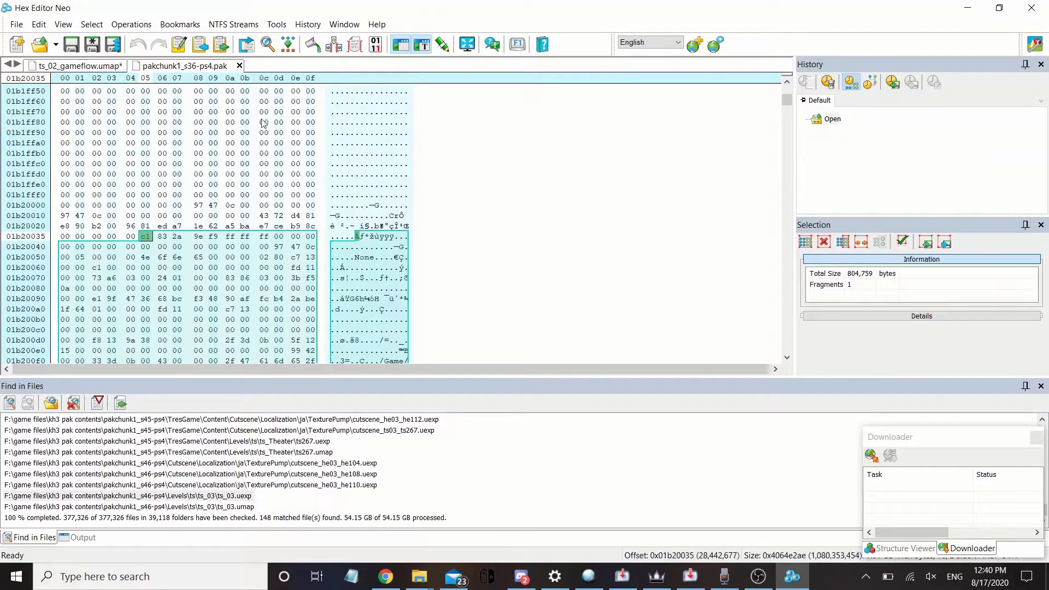
- Paste the edited gameflow bytes over the selected block in pakchunk1_s36-ps4.pak, save the file despite losing change history, and close it
key(ctrl+v)
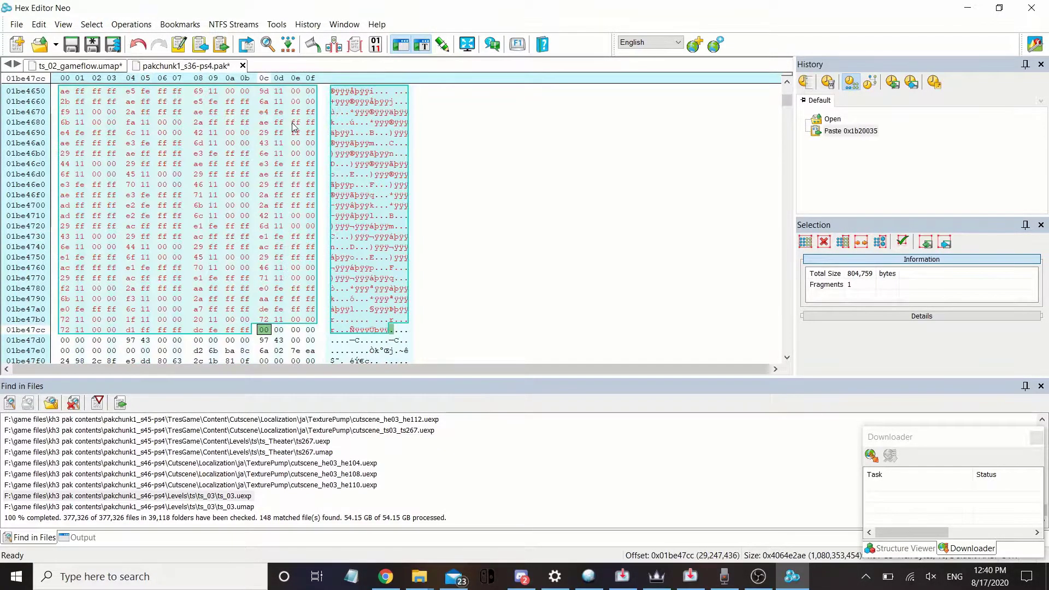
key(ctrl+z)
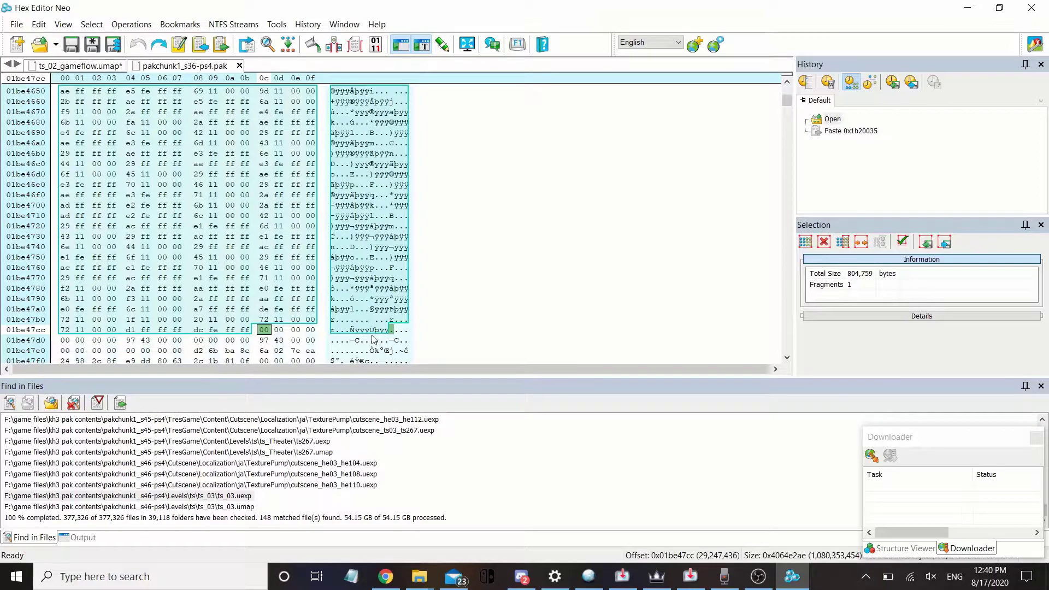
key(ctrl+y)
key(ctrl+s)
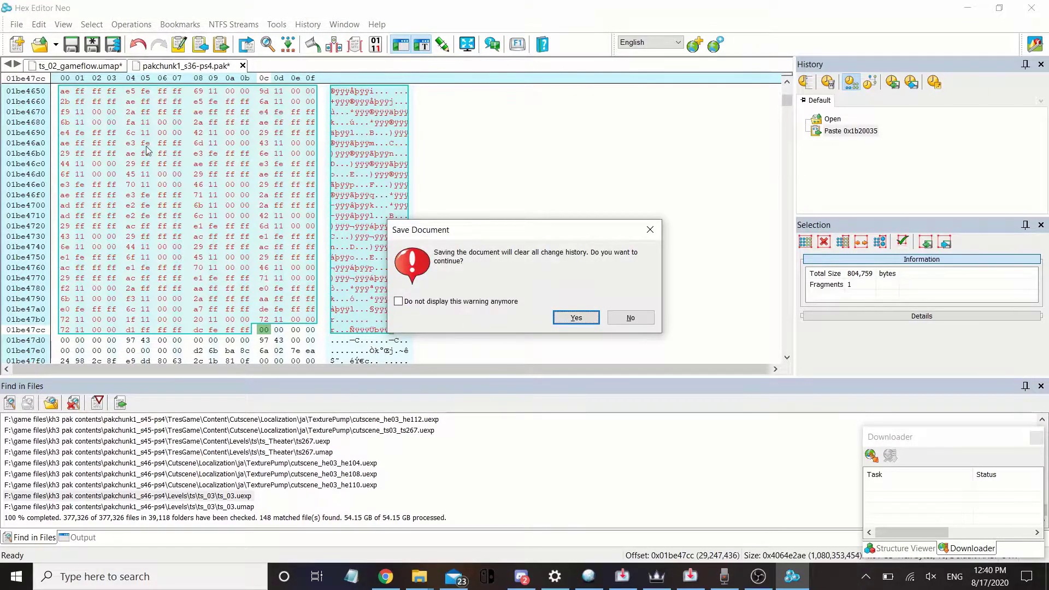
click(596, 317)
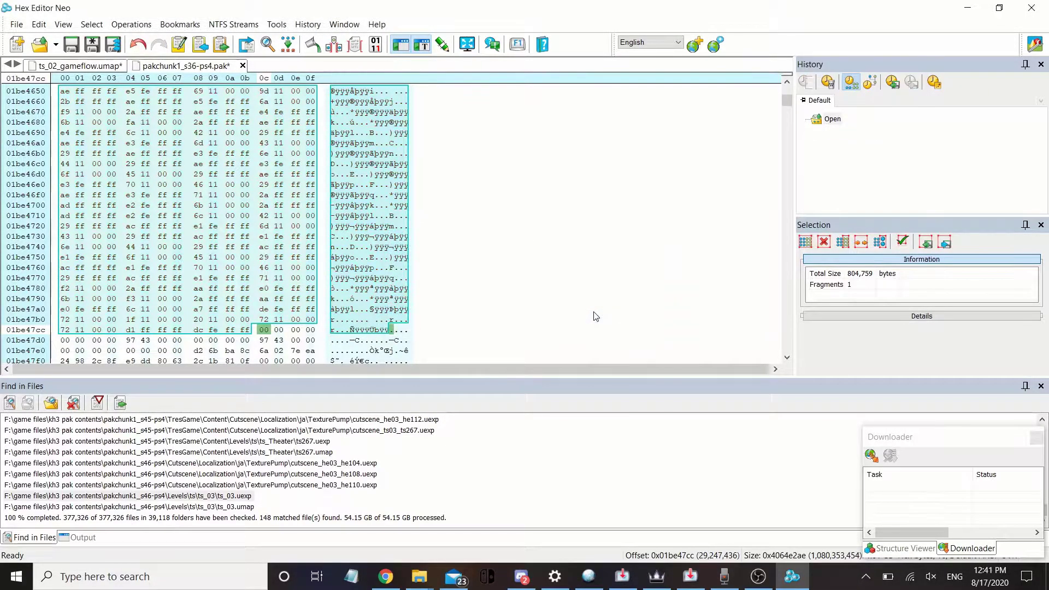
click(240, 66)
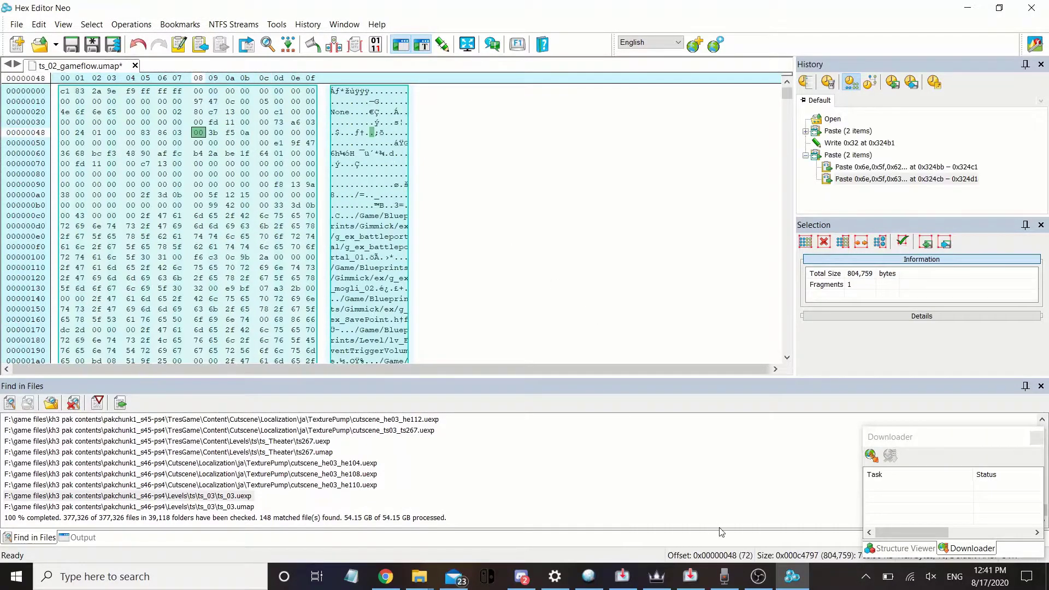
- Bring up GP4 Generator, then switch to File Explorer and check the full path of the CUSA12031-patch folder
click(623, 579)
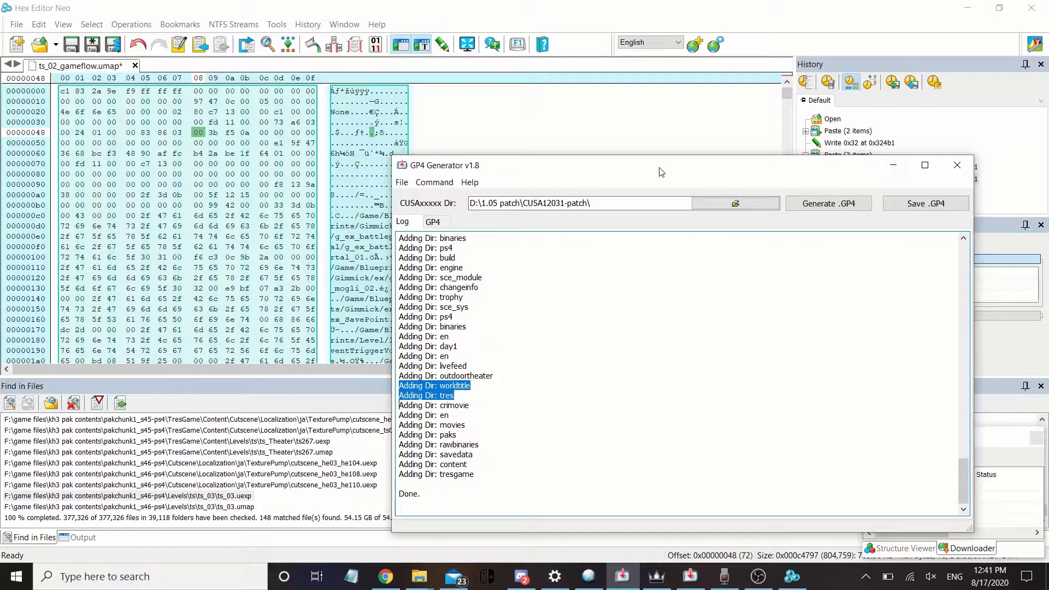
click(691, 327)
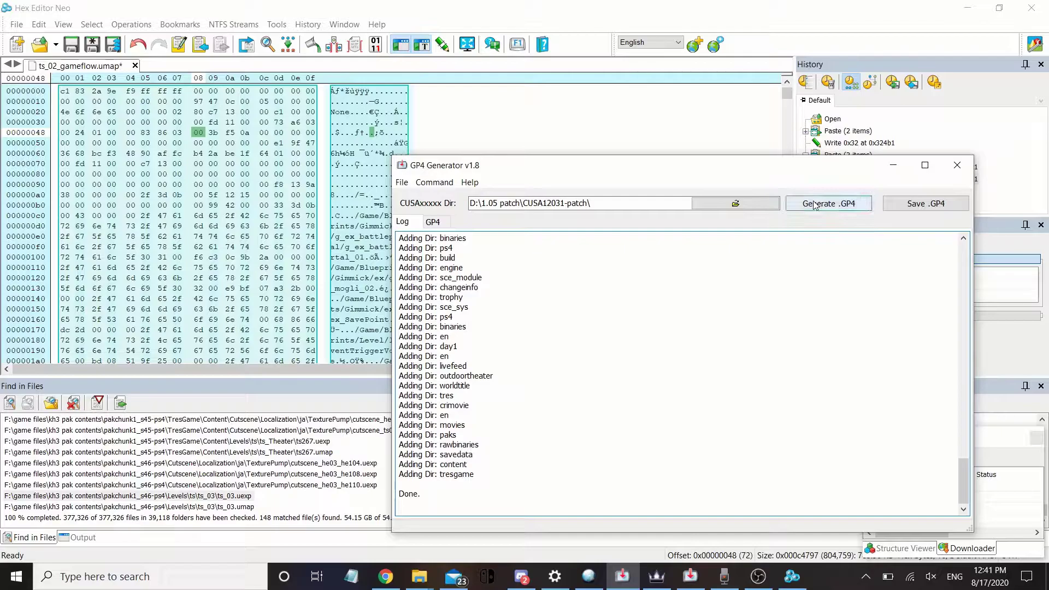
mouse_move(615, 202)
mouse_down()
mouse_move(552, 203)
mouse_move(615, 201)
mouse_up()
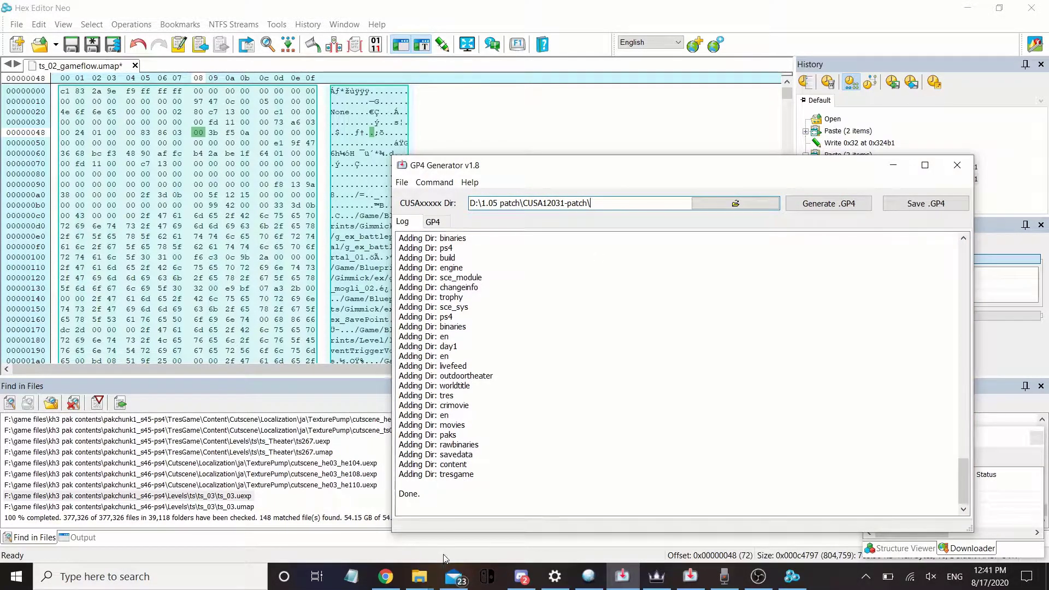
mouse_move(432, 576)
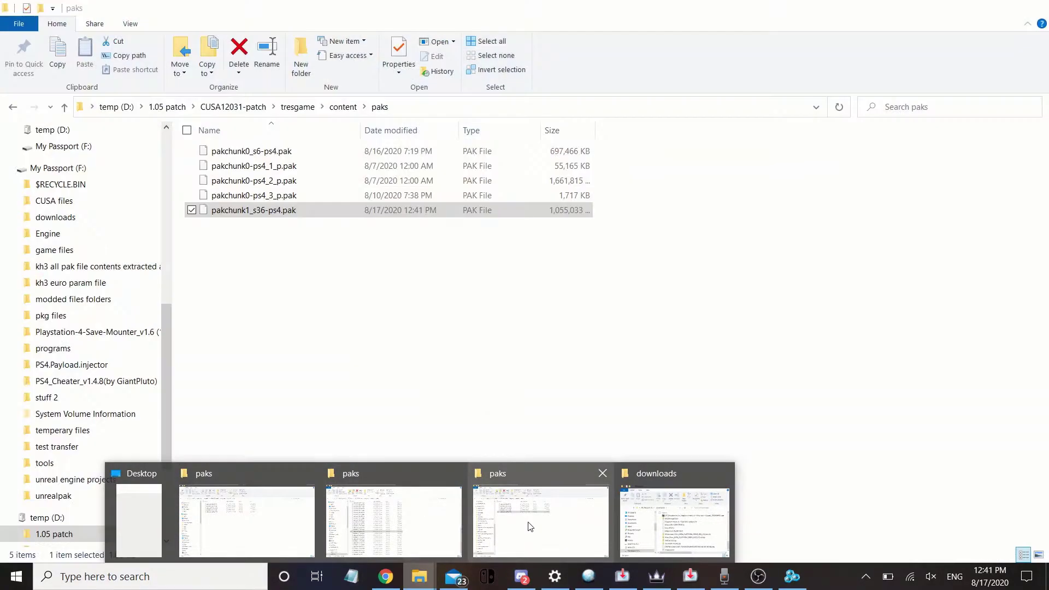
click(530, 526)
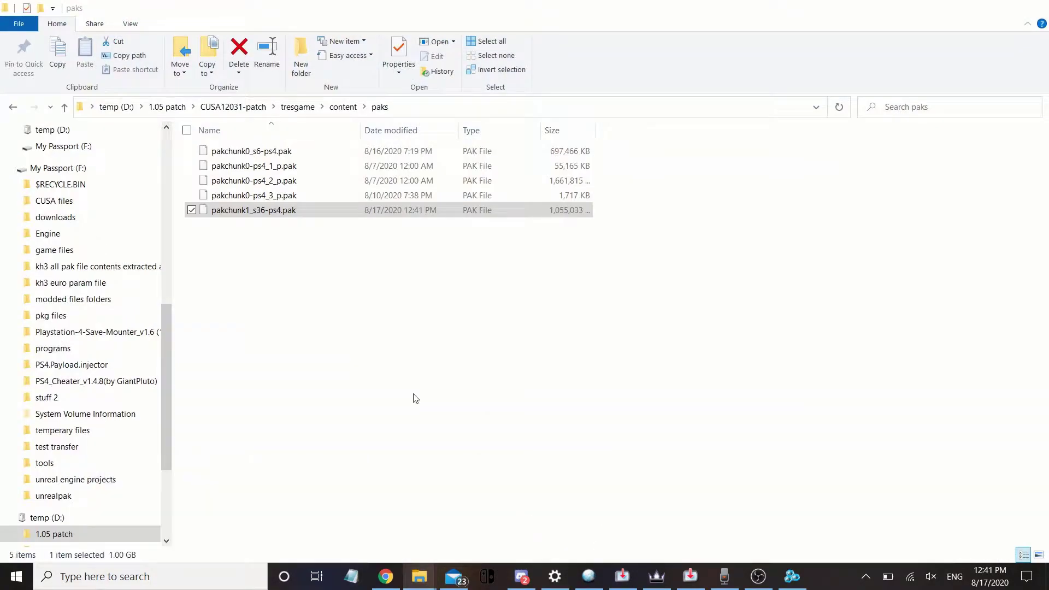
click(247, 107)
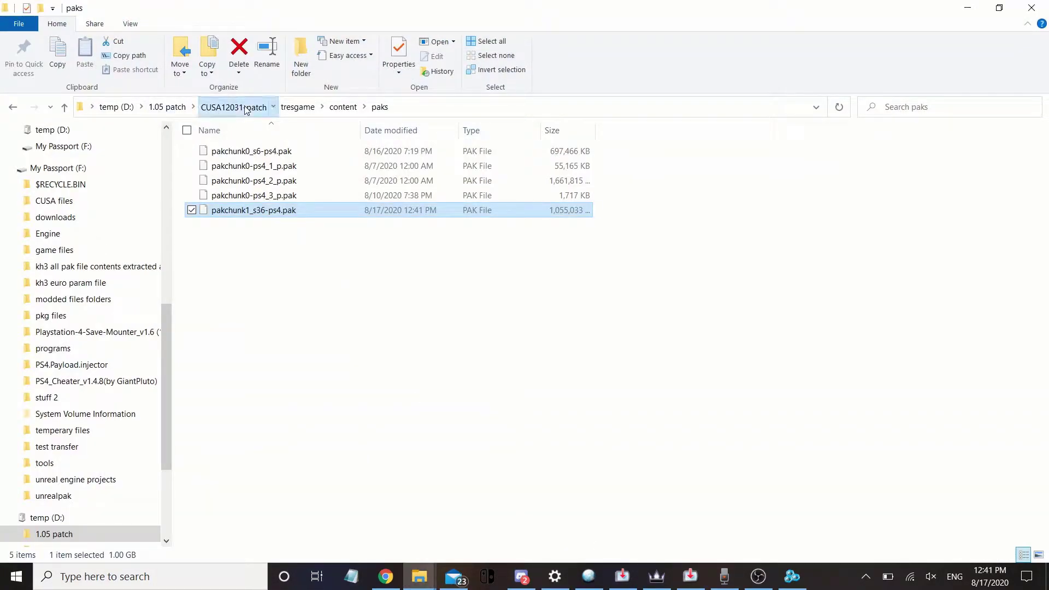
click(395, 111)
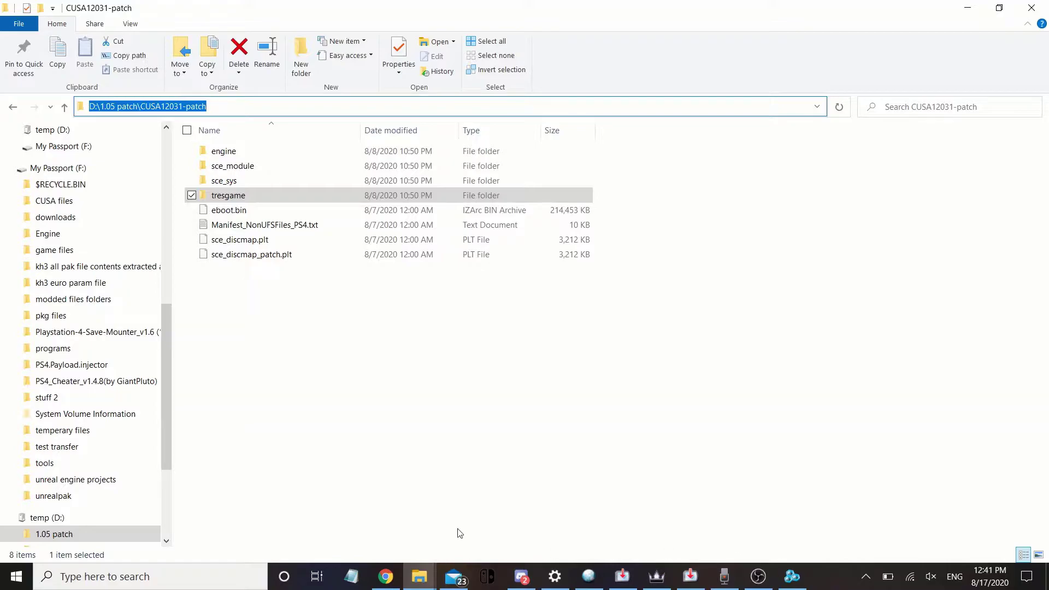
click(691, 577)
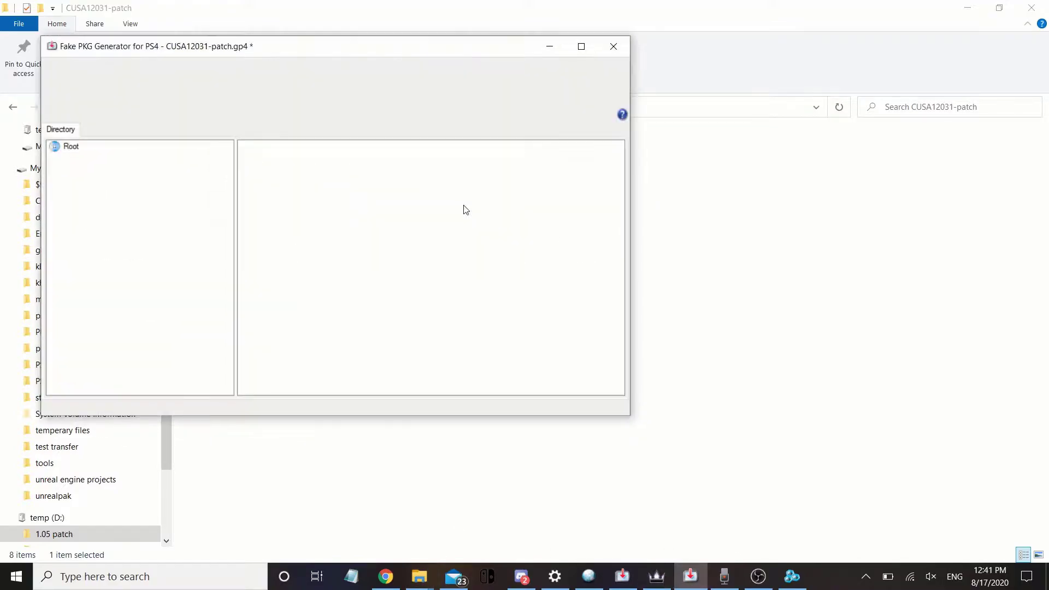
click(623, 478)
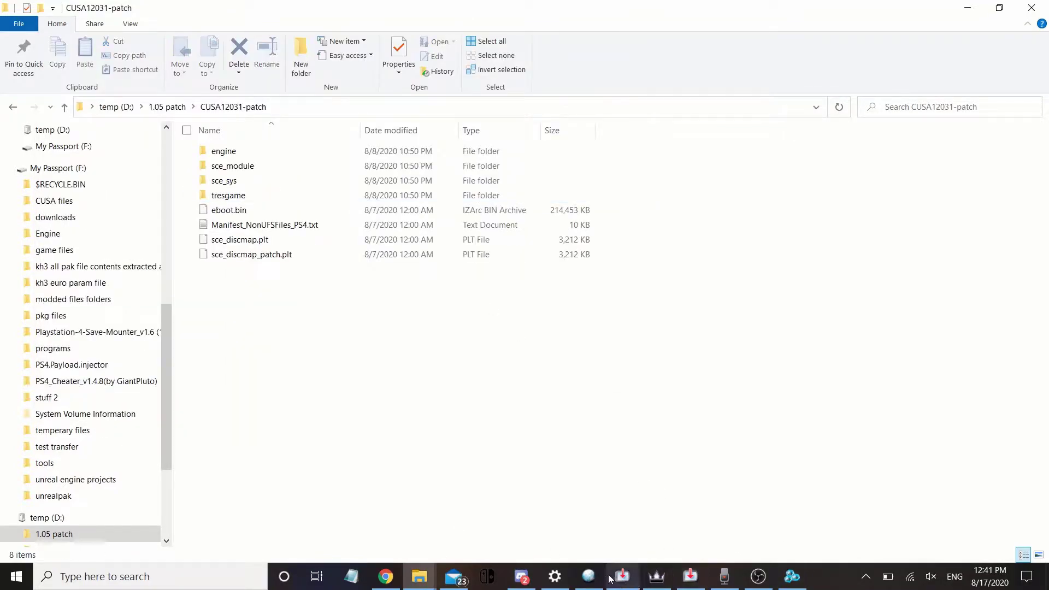
- Return to GP4 Generator, set the CUSA directory to D:\1.05 patch\CUSA12031-patch and generate the GP4 project
click(623, 577)
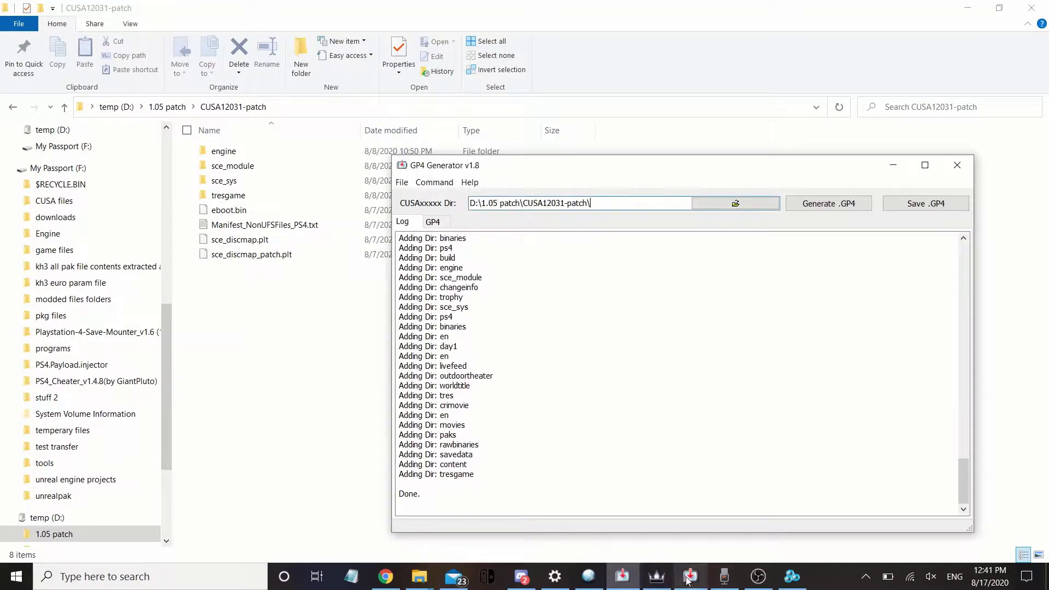
key(ctrl+a)
key(End)
key(BackSpace)
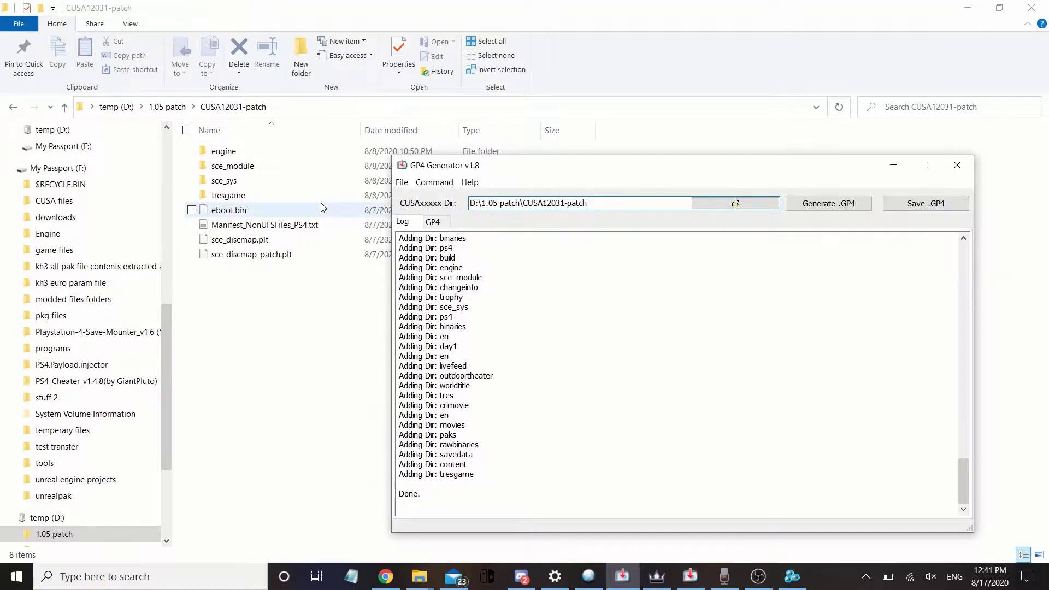
click(859, 208)
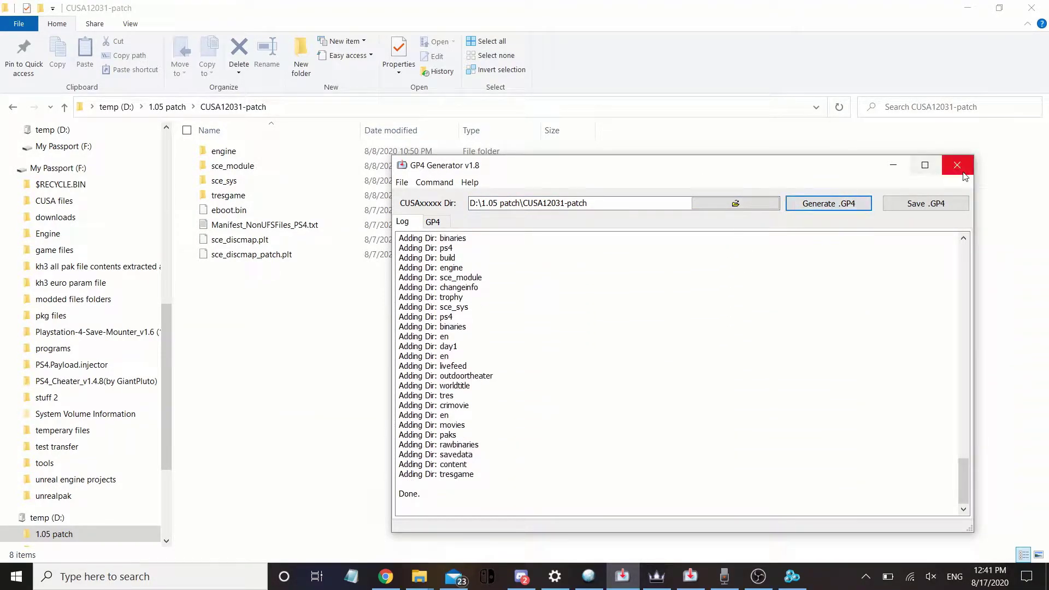
- Save the generated project as CUSA12031-patch.gp4 in the 1.05 patch folder, replacing the existing file
click(934, 206)
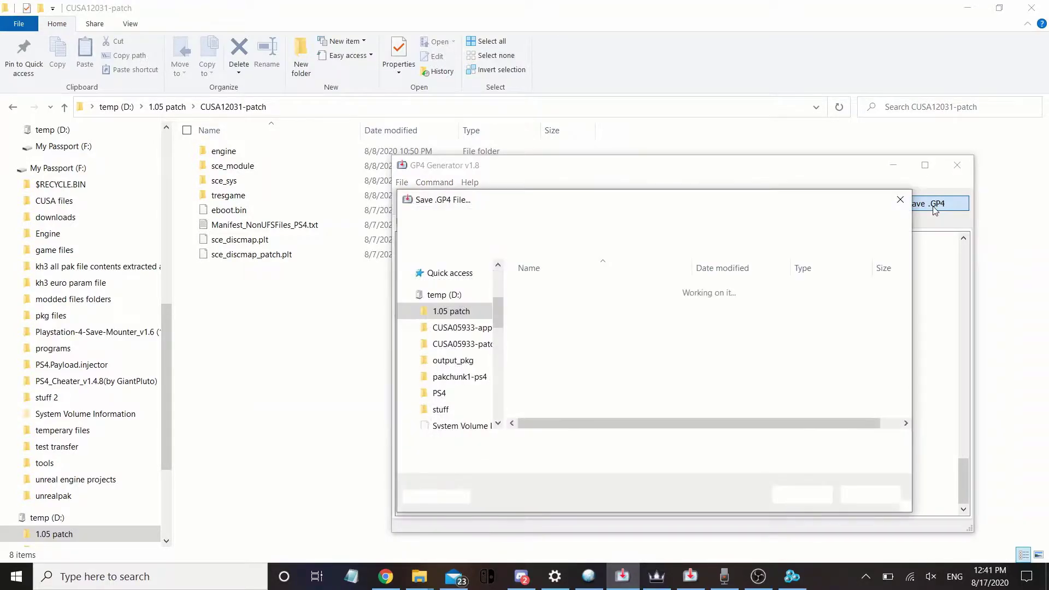
click(803, 500)
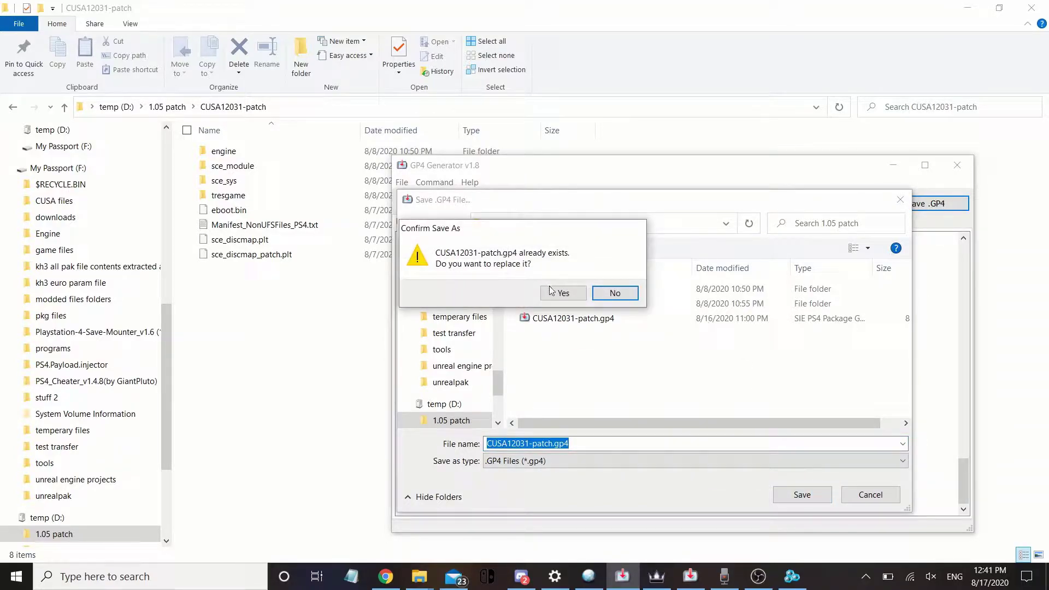
click(564, 295)
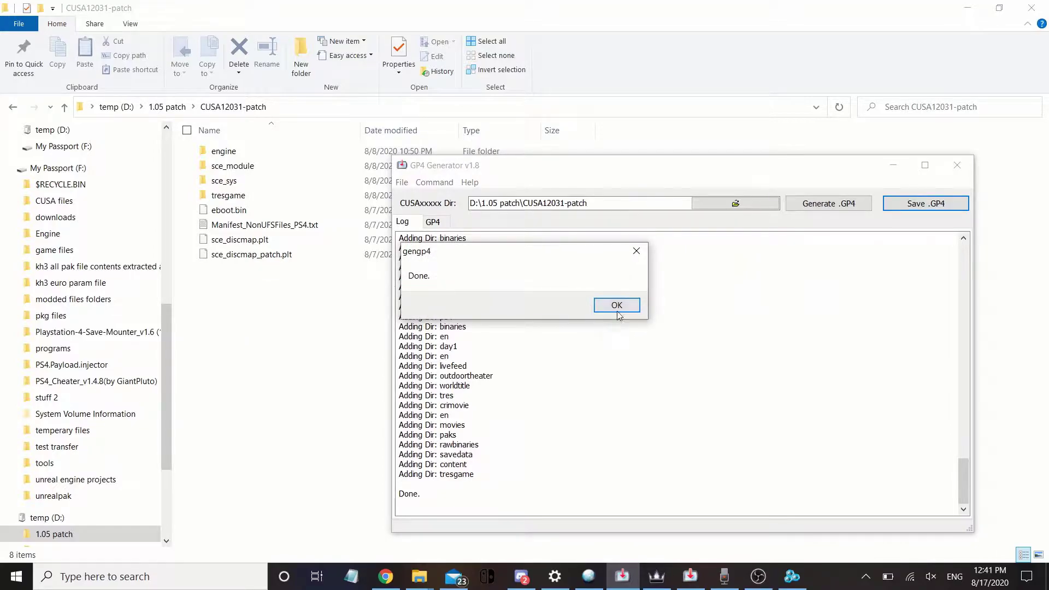
click(616, 305)
click(787, 582)
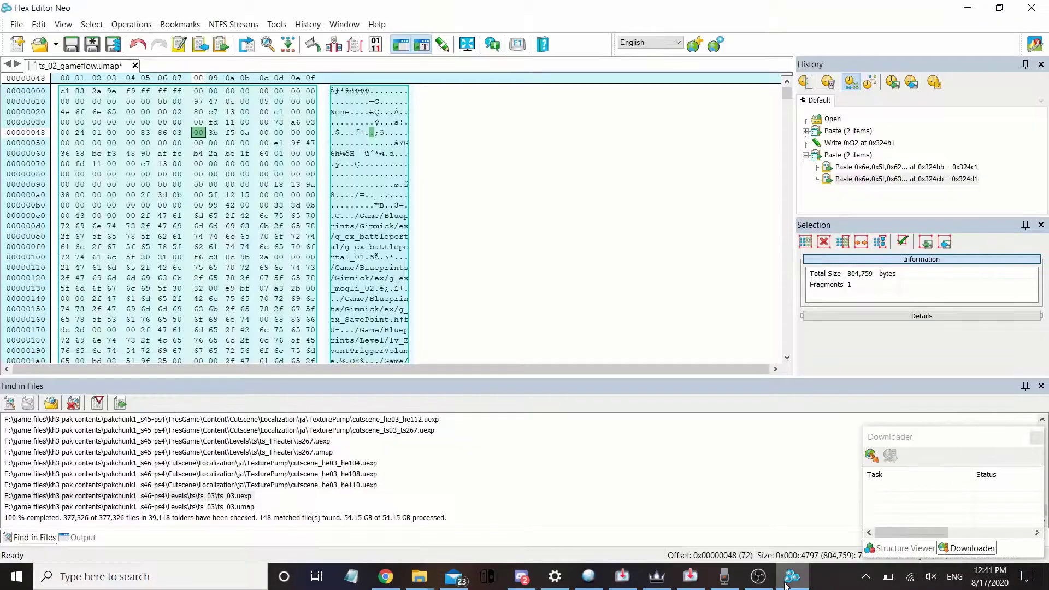
click(787, 582)
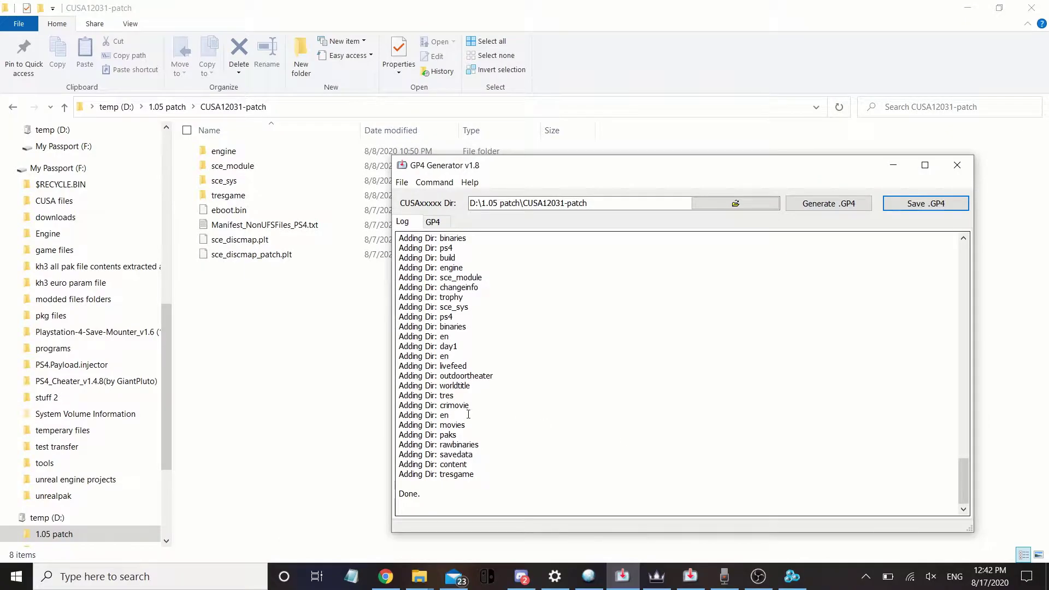
- Switch to File Explorer, go up to the 1.05 patch folder and open CUSA12031-patch.gp4 in Fake PKG Generator
click(419, 576)
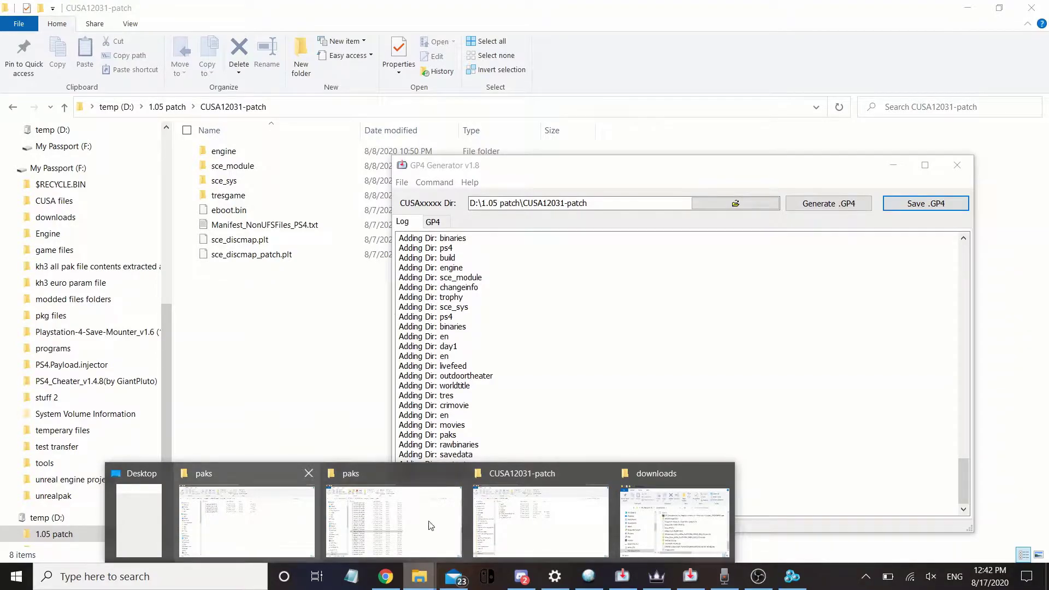
click(511, 530)
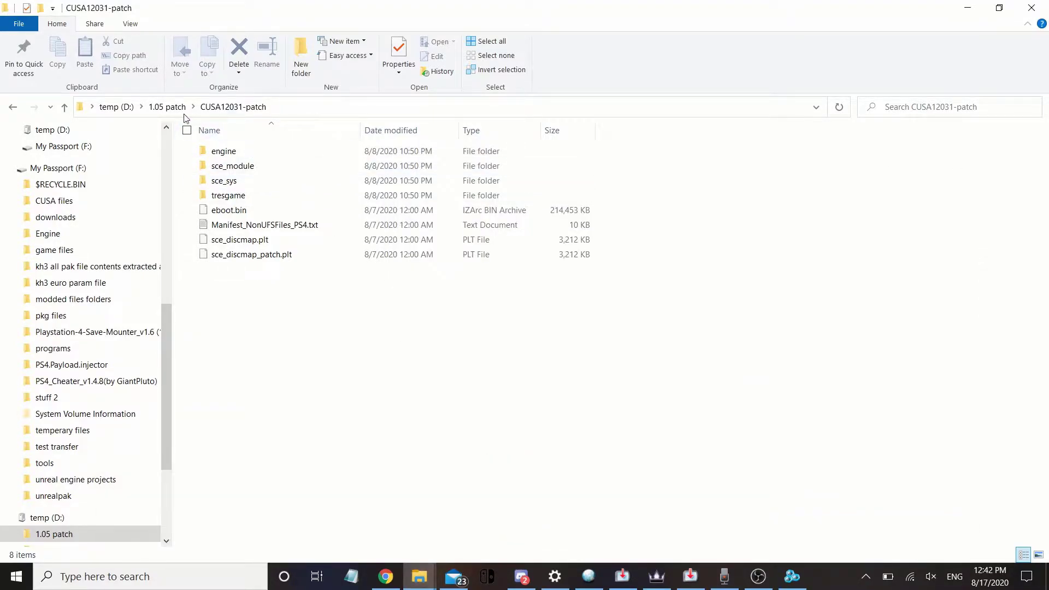
click(167, 108)
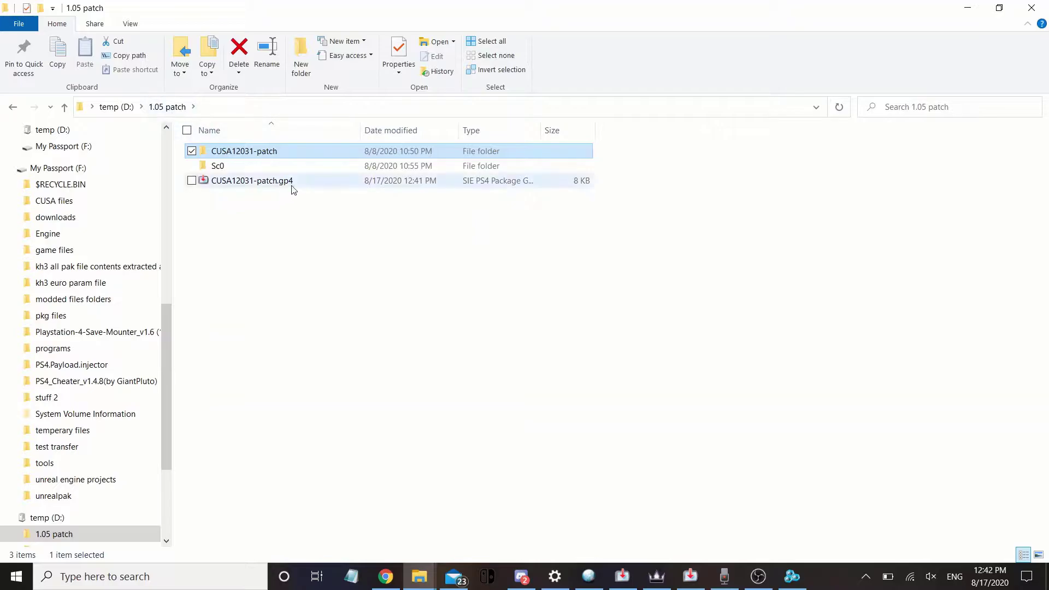
click(292, 187)
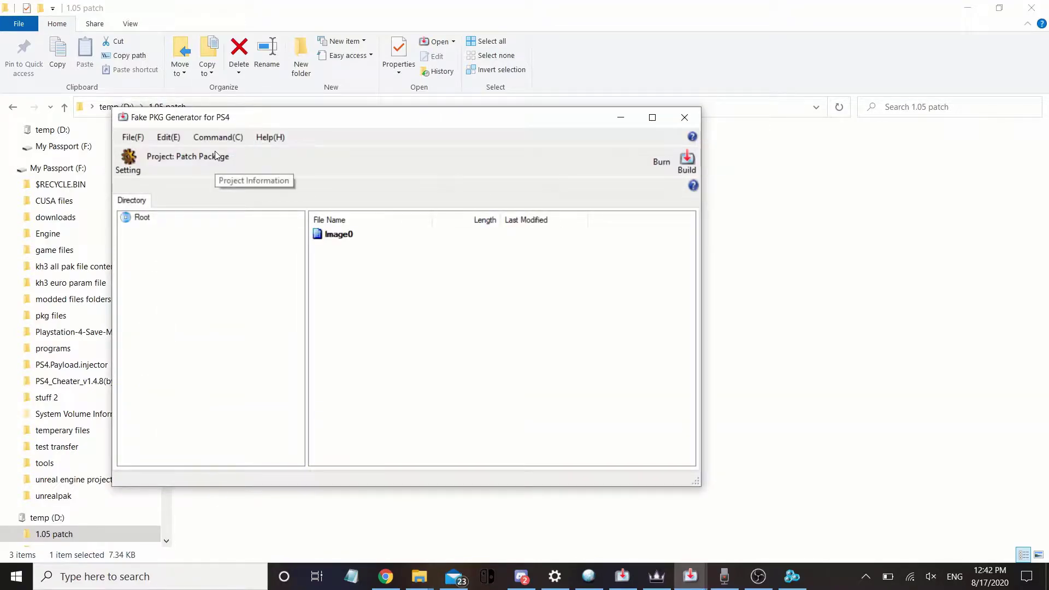
- Open the patch options in the project settings and start browsing for a package file
click(223, 137)
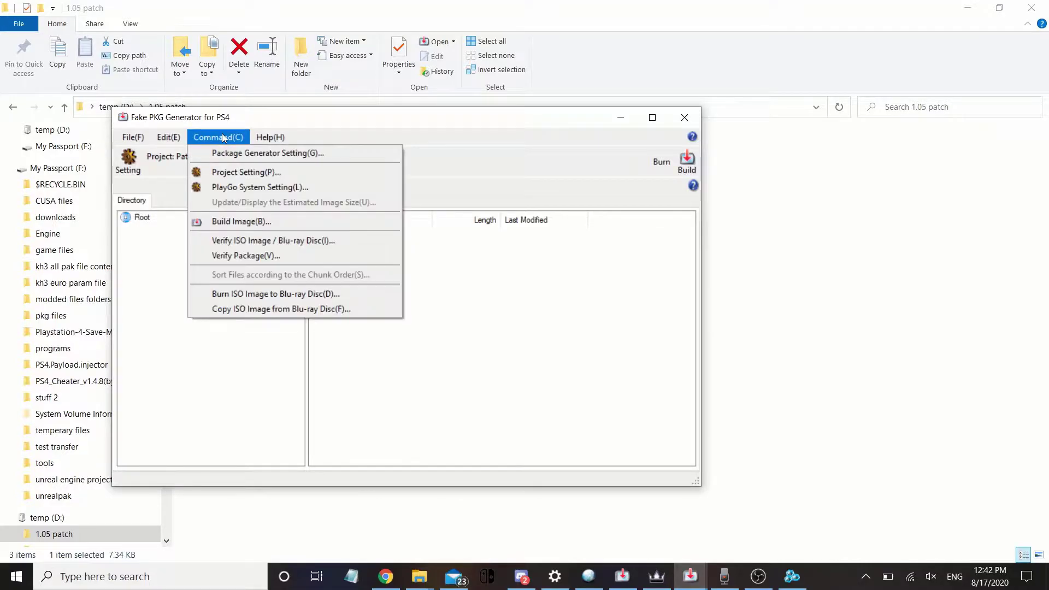
click(213, 173)
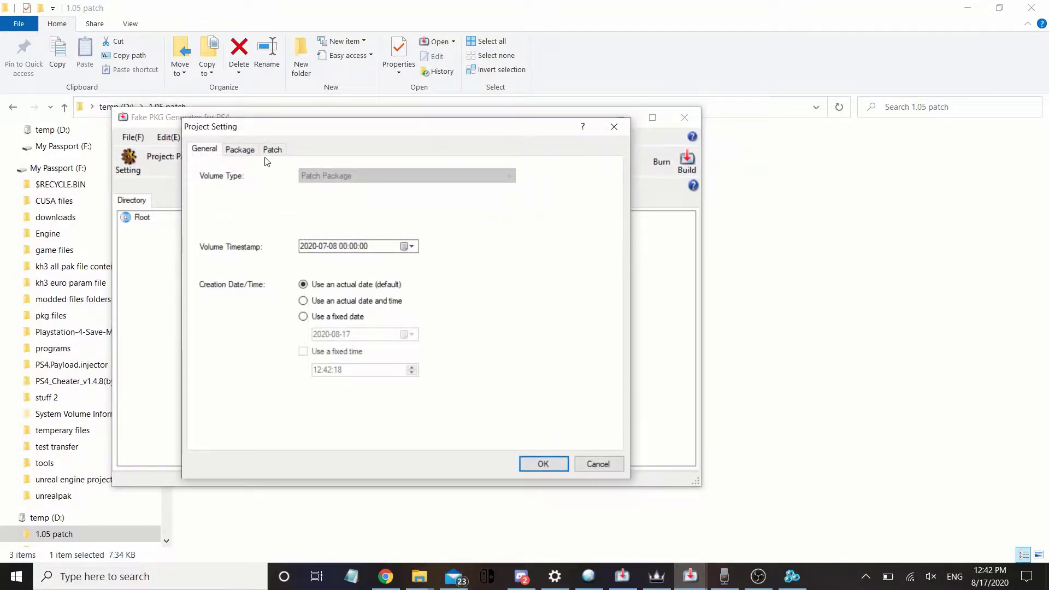
click(279, 148)
click(581, 200)
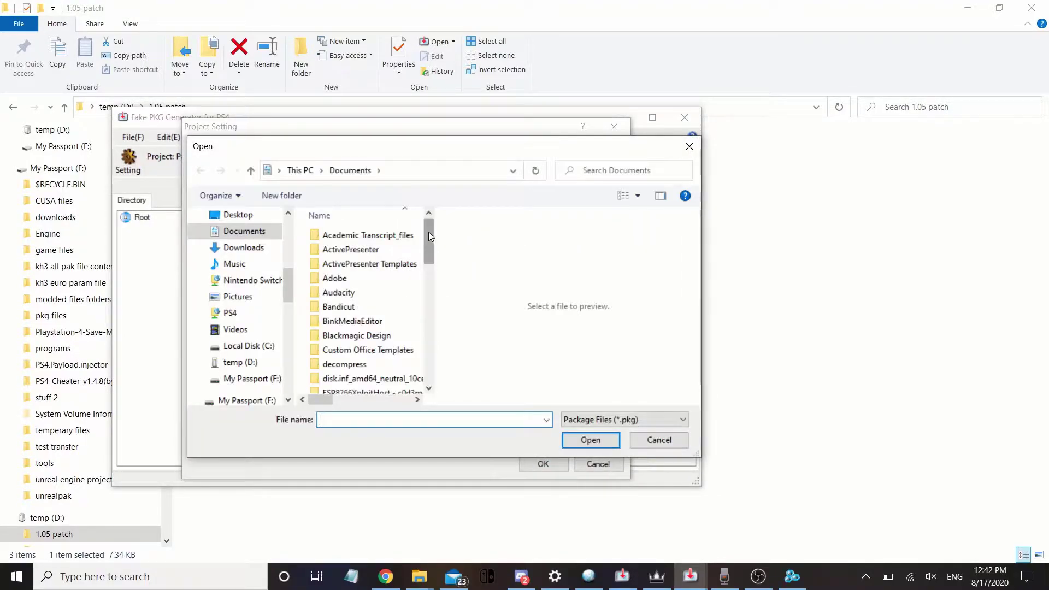
- Choose UP0082-CUSA12031_00-KINGDOMHEARTSX30-A0100-V0101.pkg from pkg files on My Passport (F:) as the application package and confirm the project settings
scroll(255, 367, down, 2)
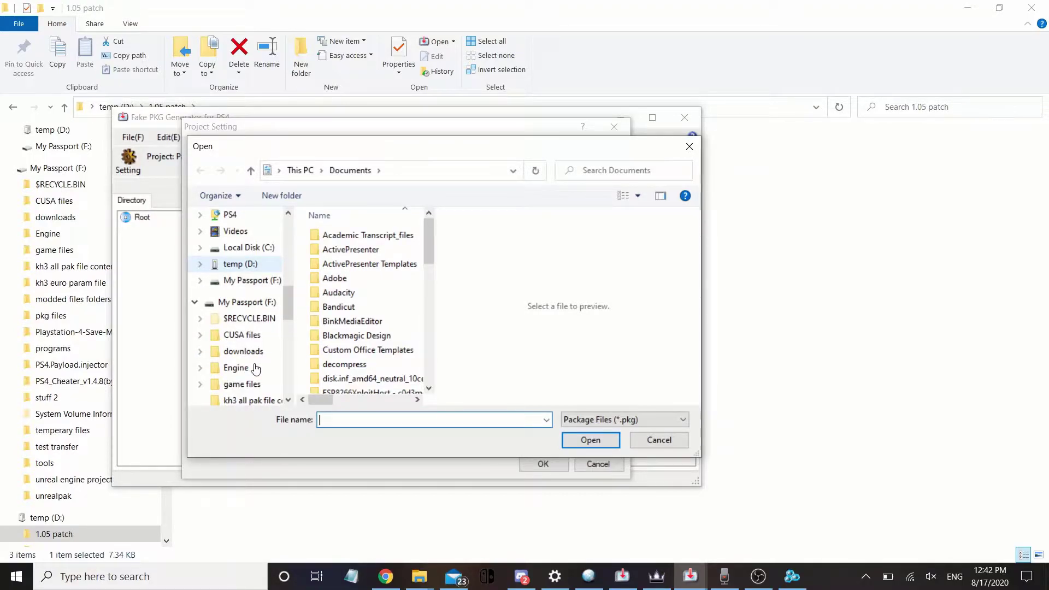
mouse_move(288, 307)
mouse_down()
mouse_move(289, 321)
mouse_move(292, 307)
mouse_up()
click(225, 264)
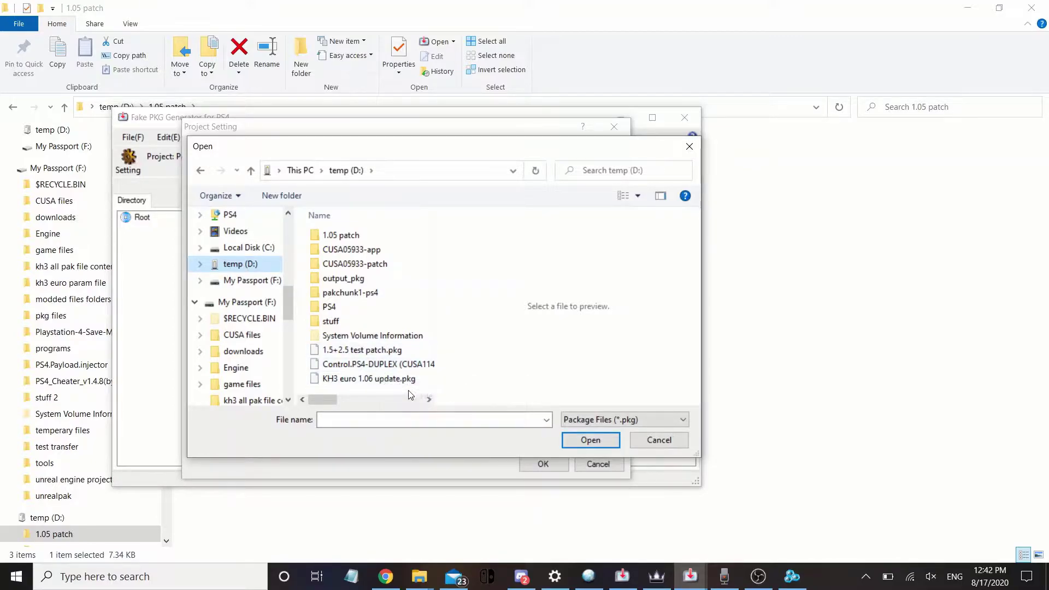
click(265, 283)
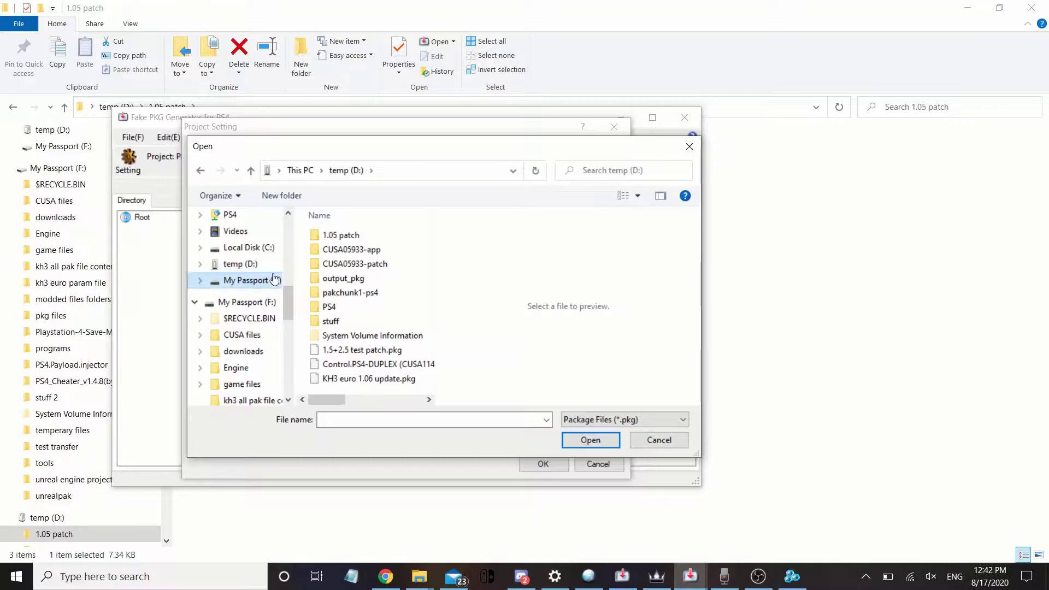
click(347, 351)
double_click(348, 351)
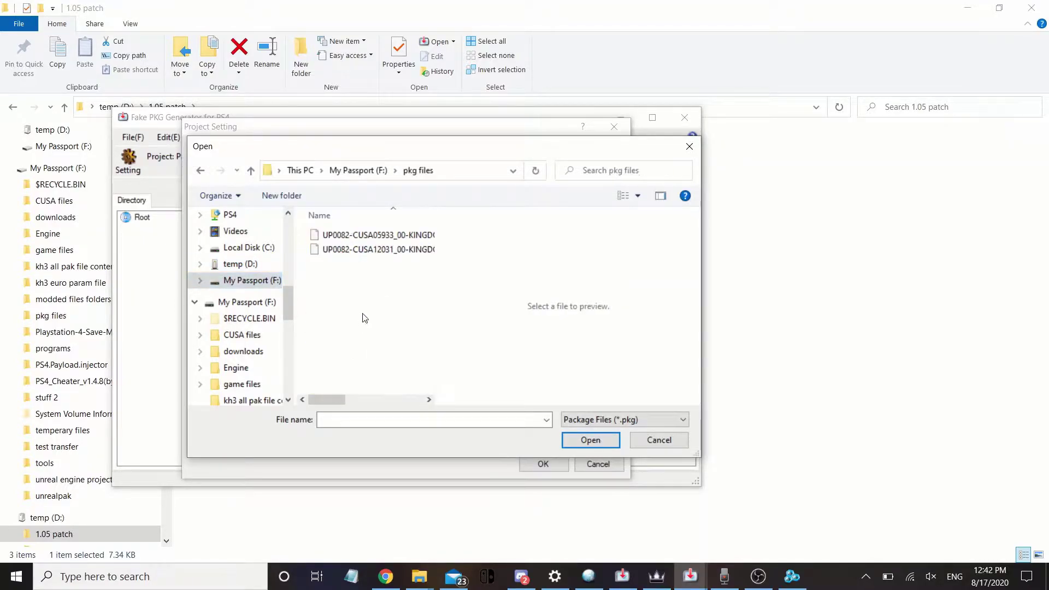
scroll(387, 261, right, 3)
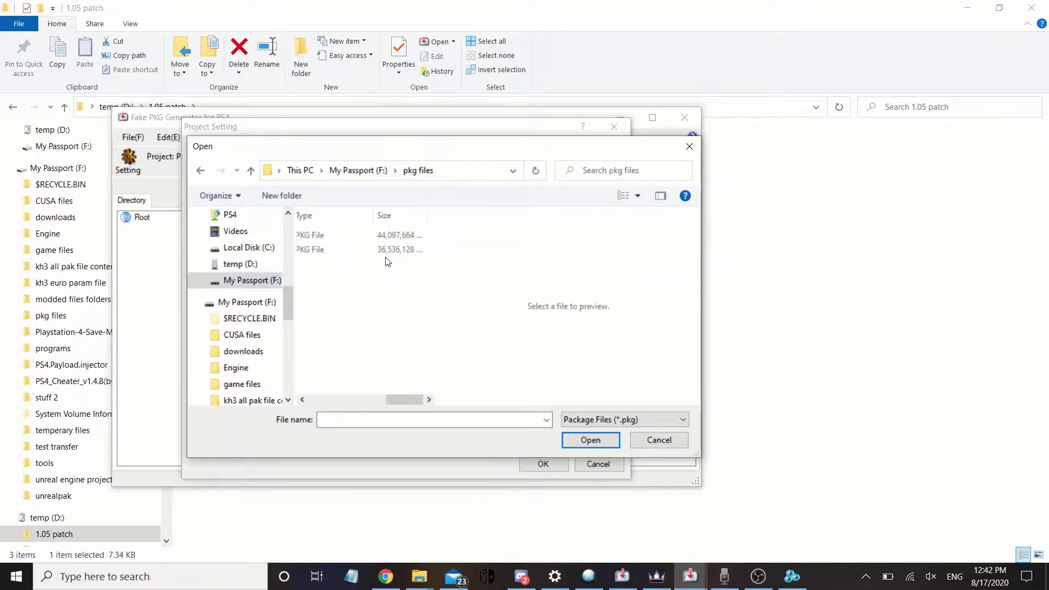
scroll(387, 261, left, 3)
scroll(327, 280, right, 3)
scroll(328, 276, left, 3)
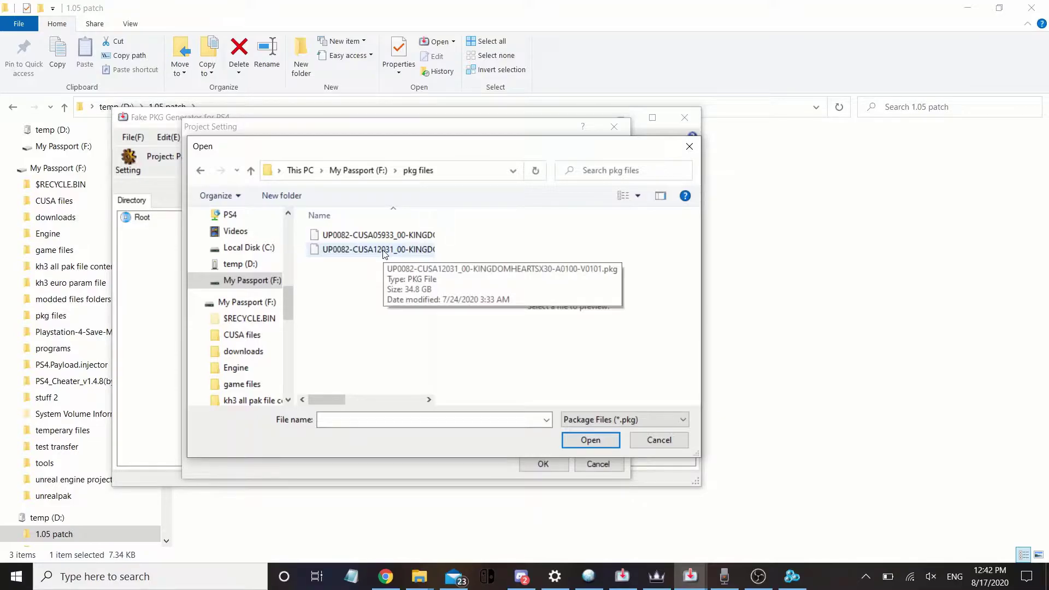
double_click(360, 250)
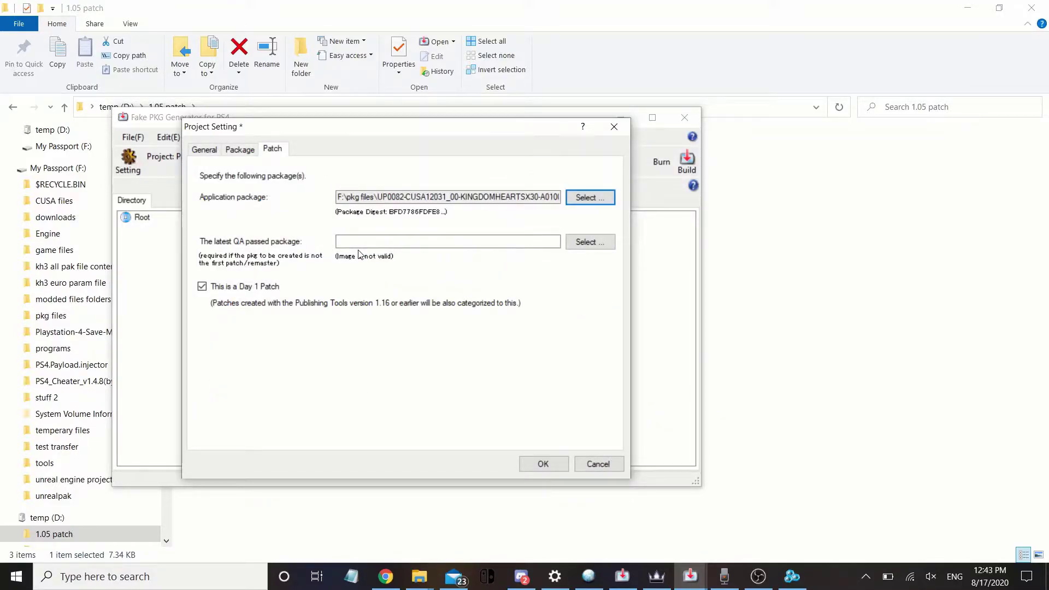
click(415, 198)
drag(480, 196, 262, 198)
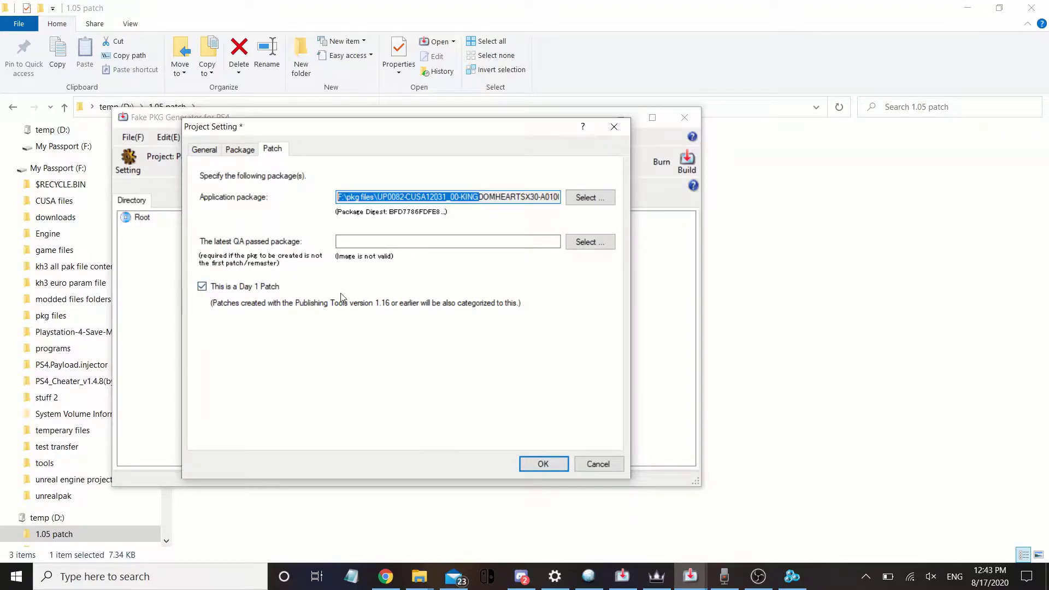
click(544, 465)
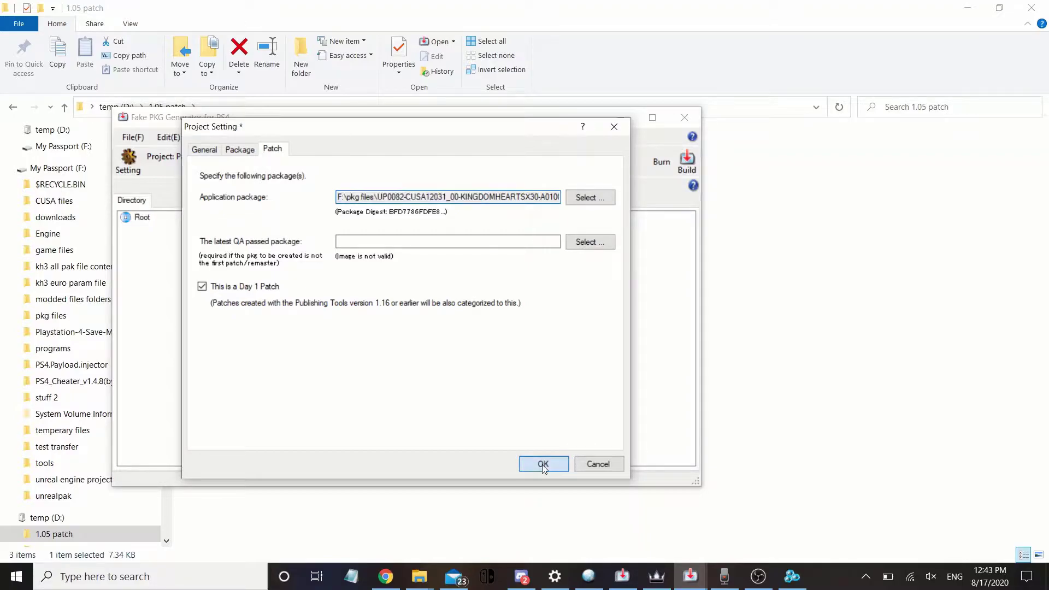
- Open the Build Image options for the patch project and enable skipping the digest calculation
click(218, 137)
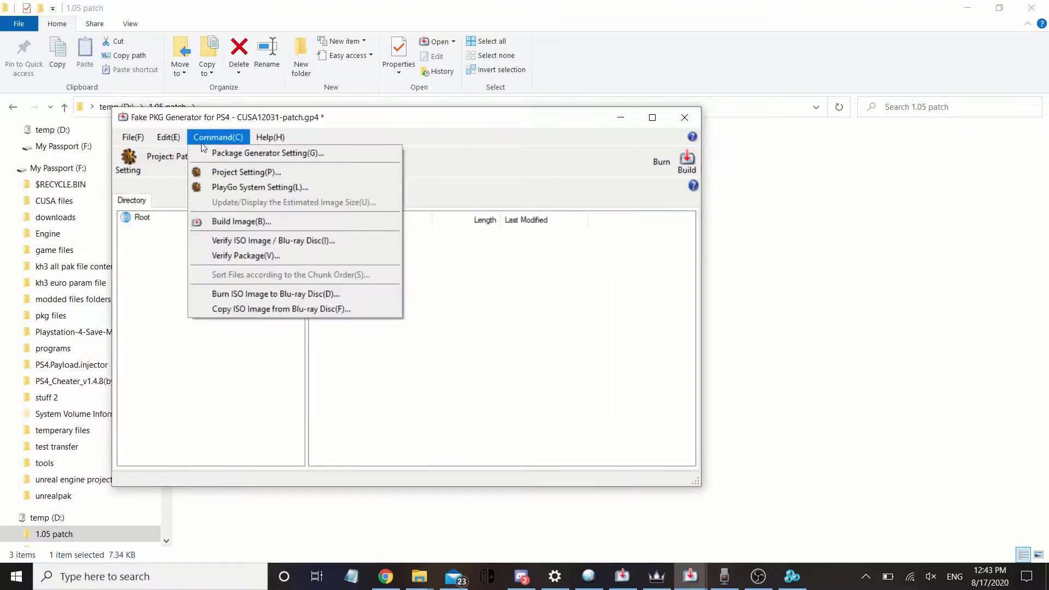
click(248, 219)
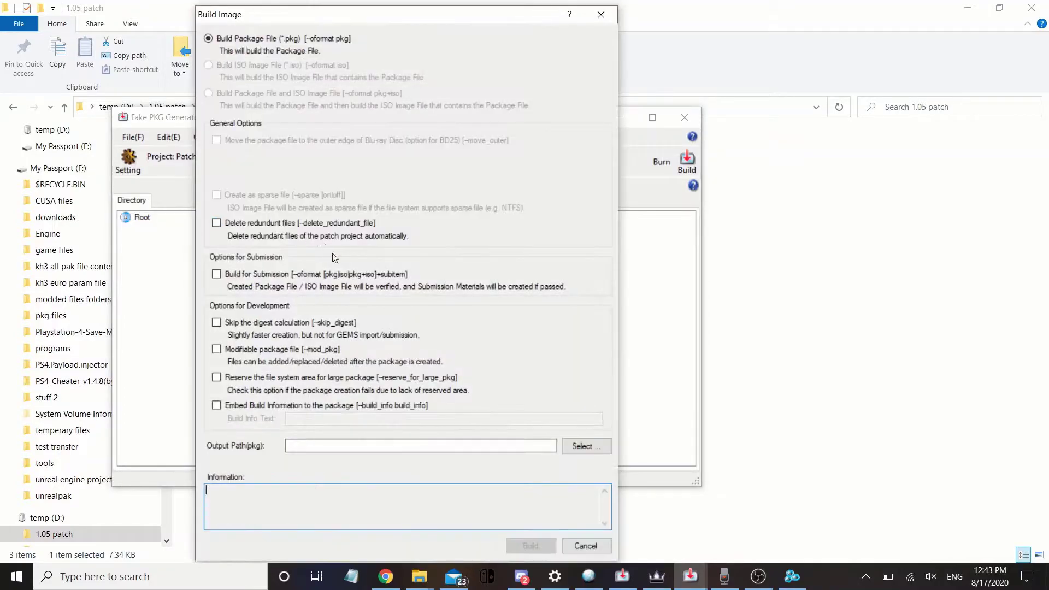
drag(284, 22, 454, 31)
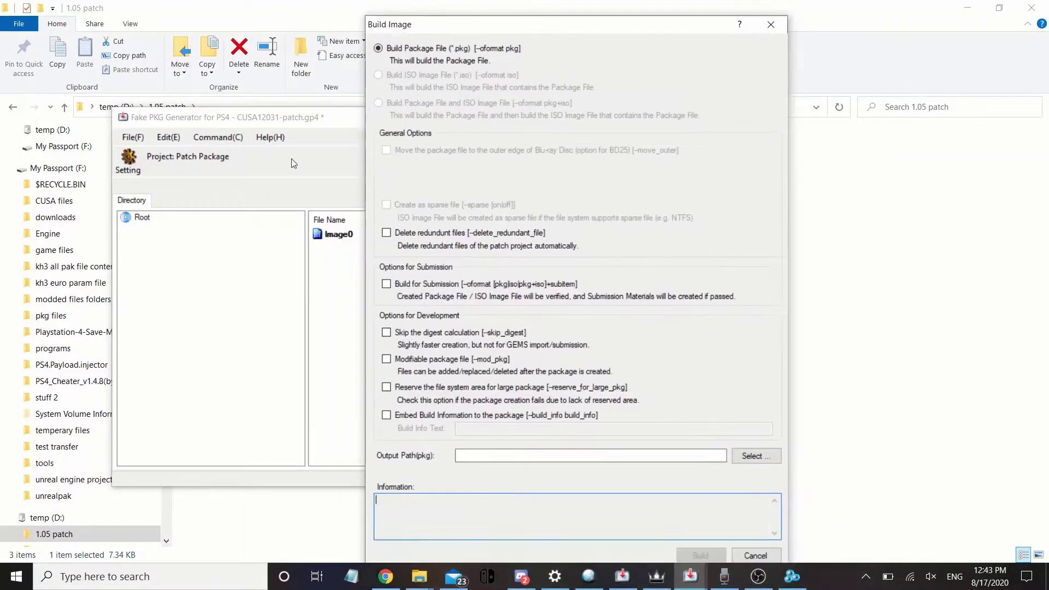
click(400, 332)
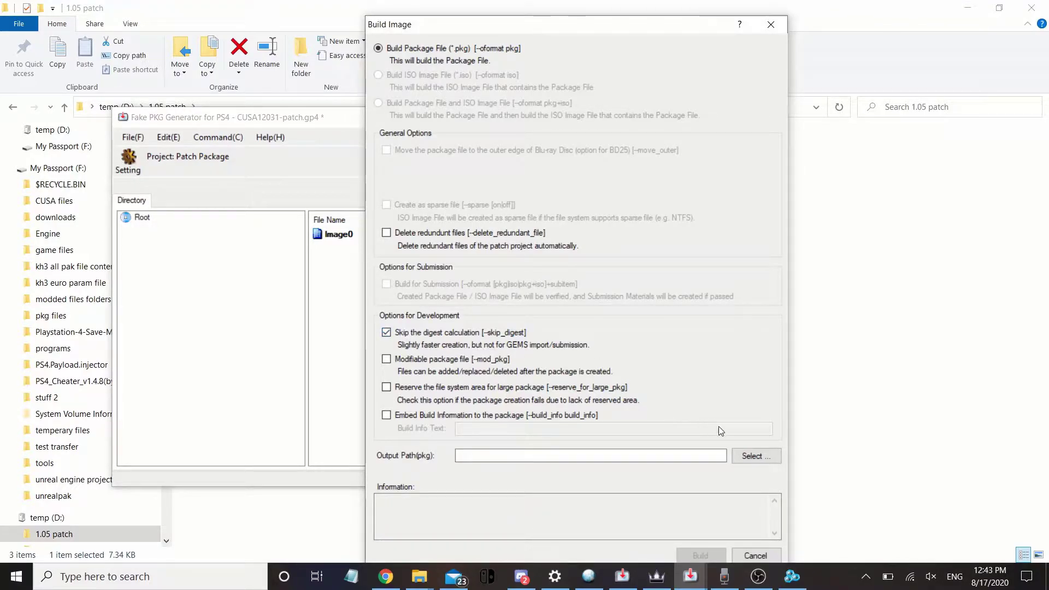
- Set the output package to example.pkg on temp (D:) and build the package file
click(757, 457)
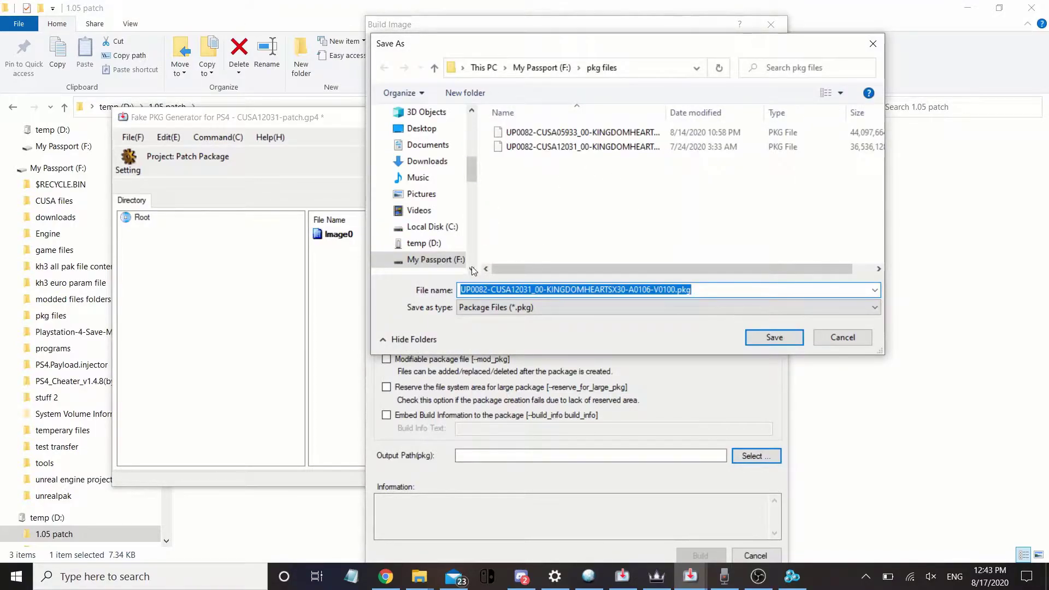
click(427, 247)
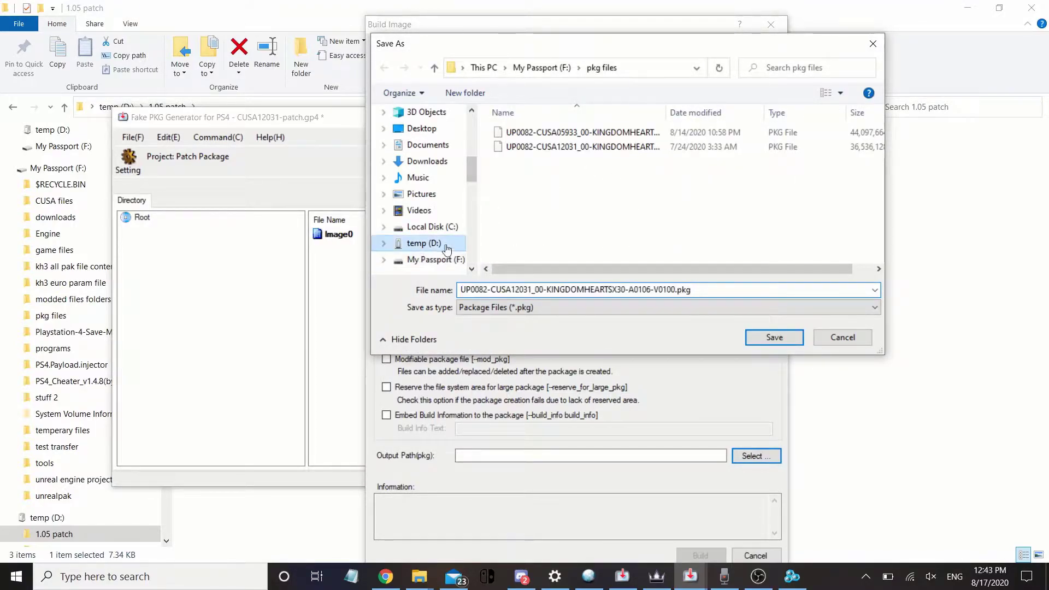
scroll(688, 154, down, 1)
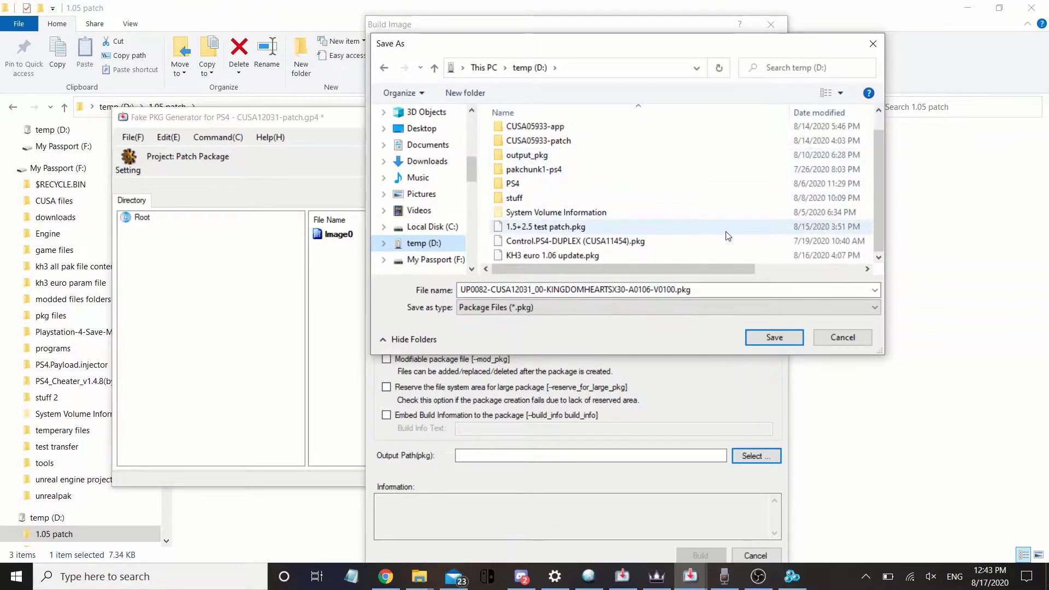
drag(670, 289, 354, 275)
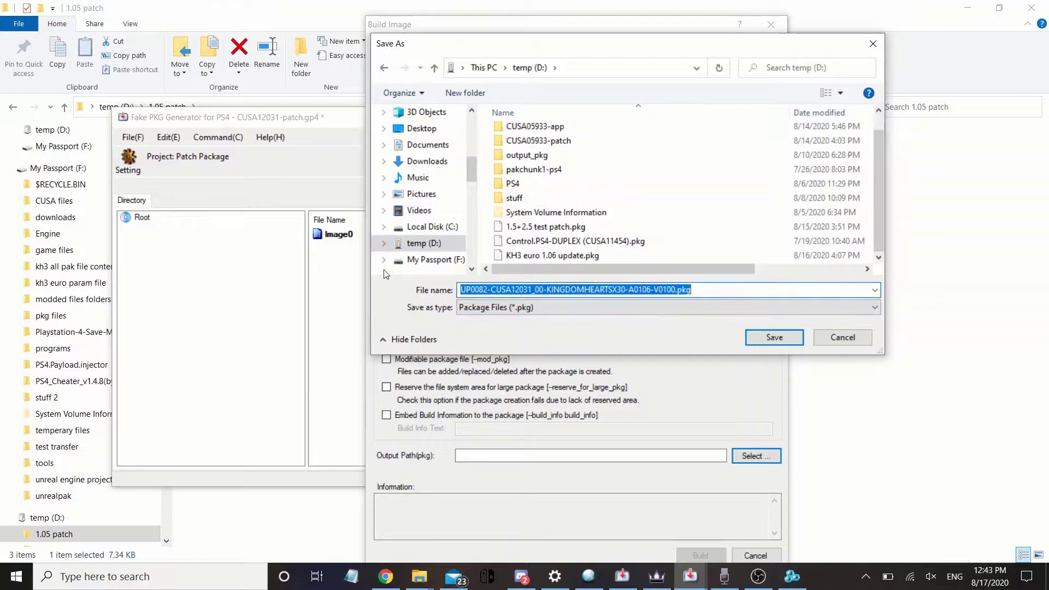
click(675, 290)
drag(678, 289, 306, 278)
key(BackSpace)
text(example)
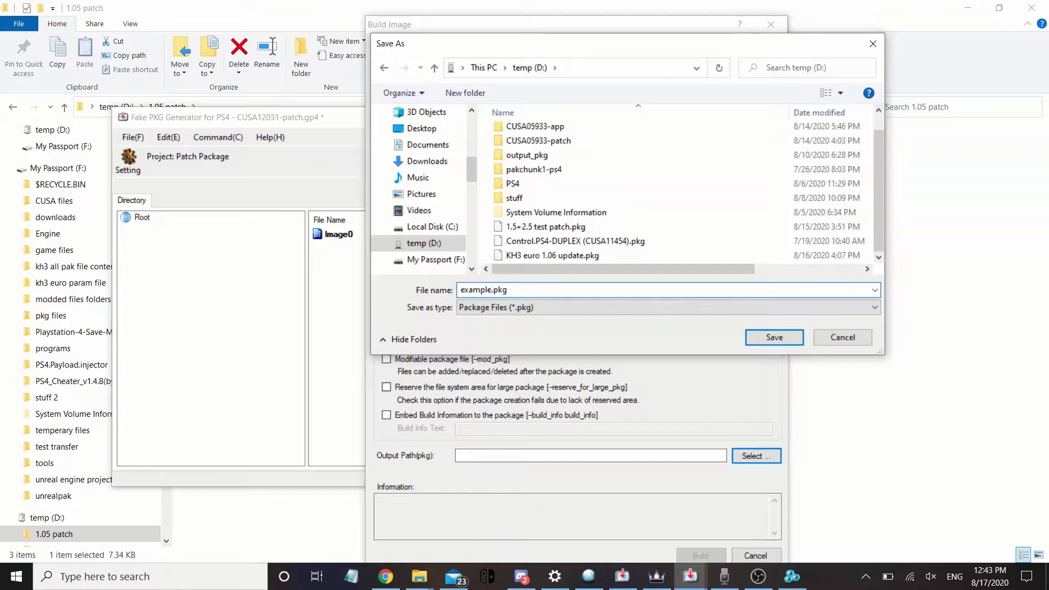
click(775, 337)
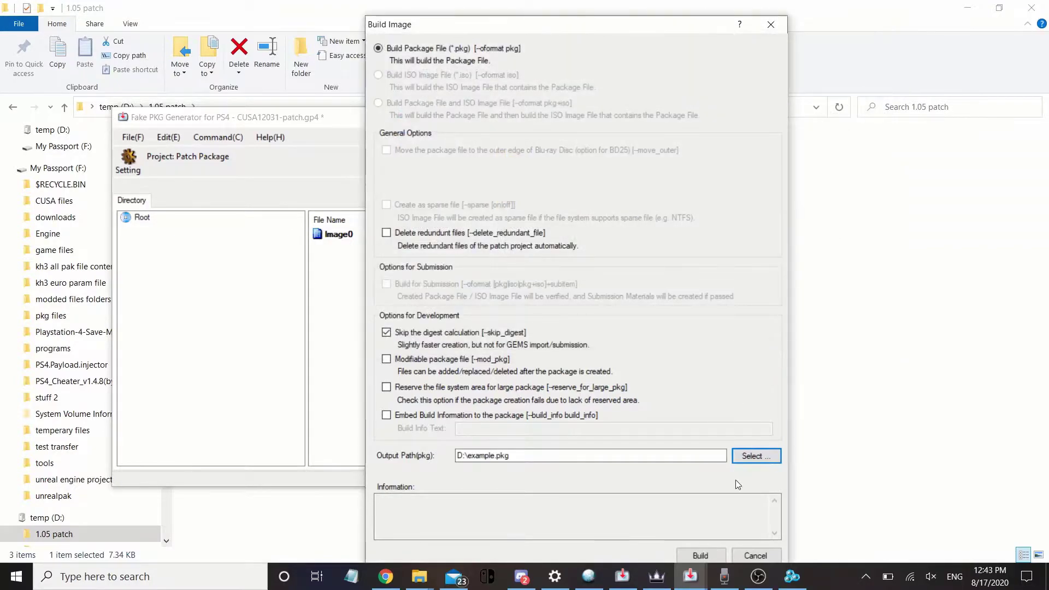
click(694, 557)
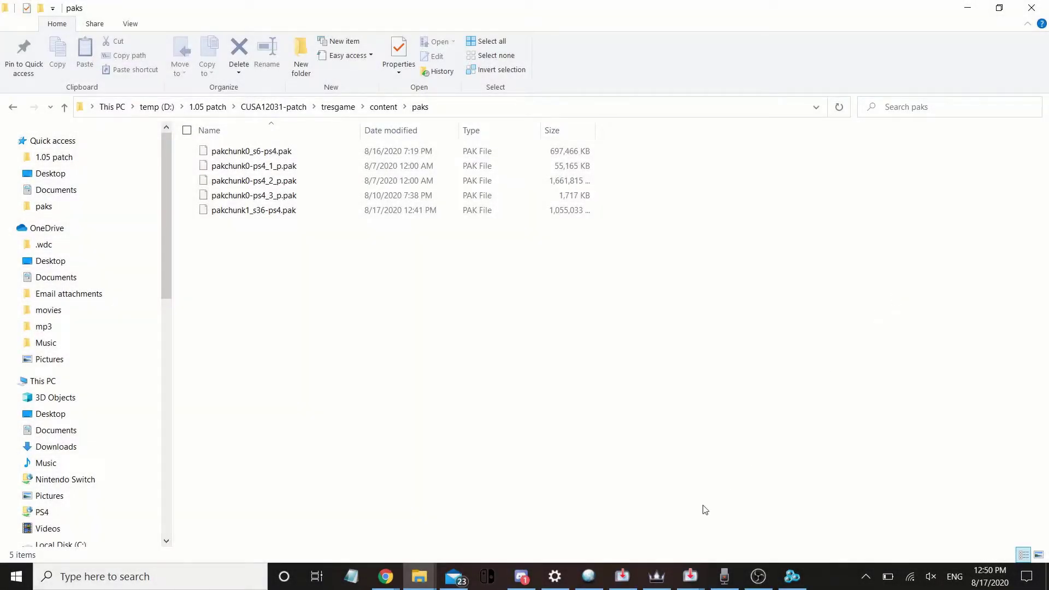
- Go up to the root of temp (D:) in File Explorer to check the built example.pkg
mouse_move(690, 577)
click(737, 519)
click(817, 351)
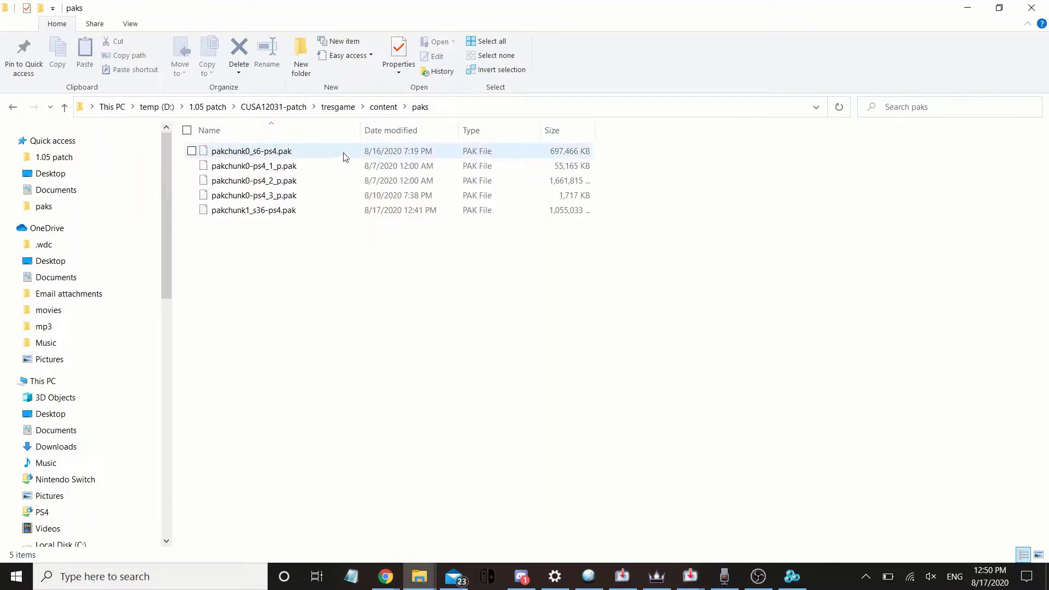
click(197, 109)
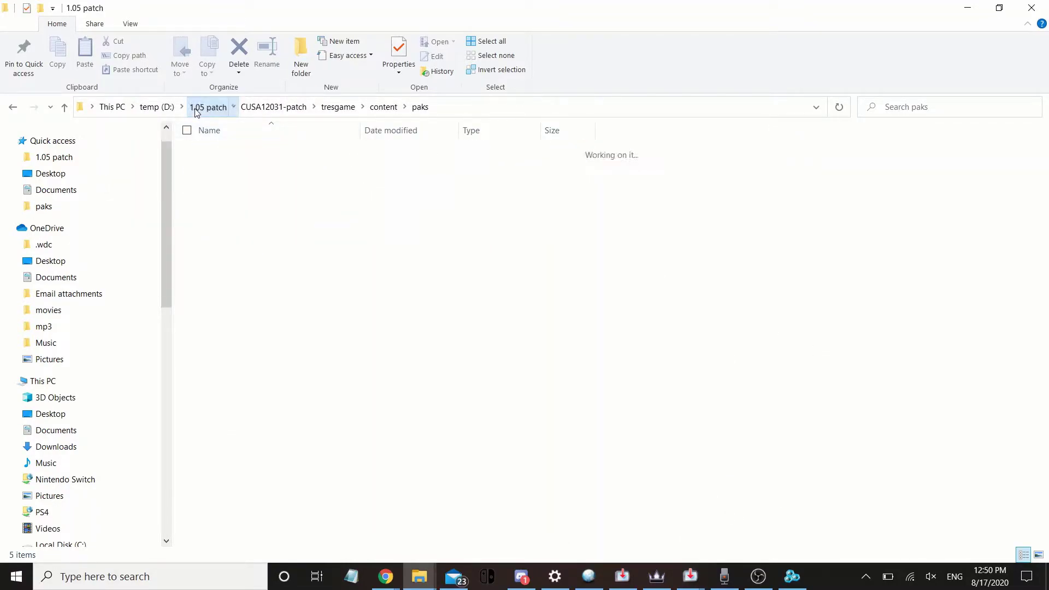
click(150, 106)
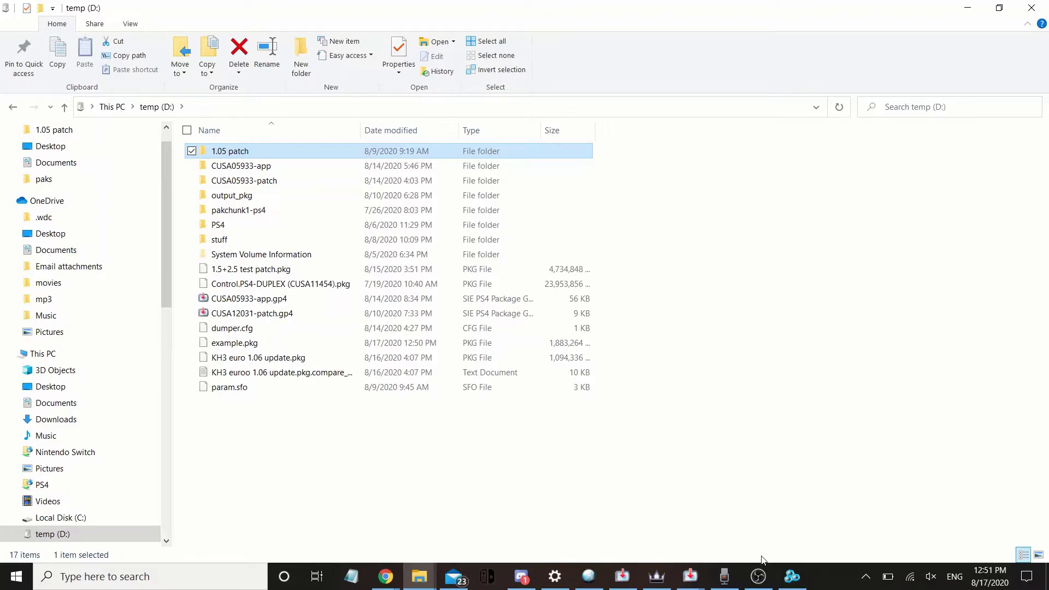
click(760, 576)
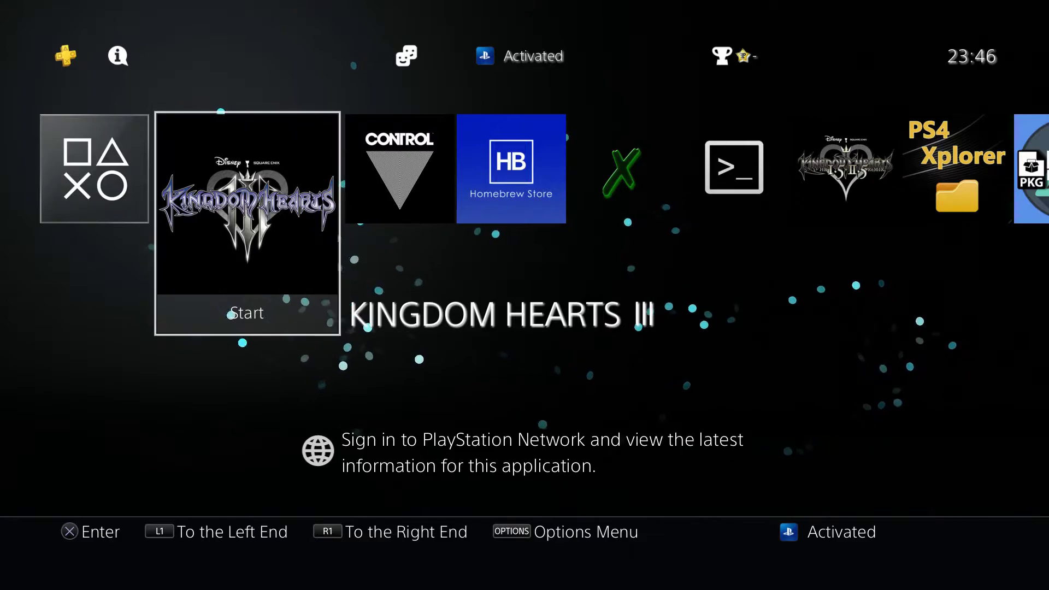
- Switch to the PS4 home screen, open Settings and enter the Game section of Debug Settings
key(Up)
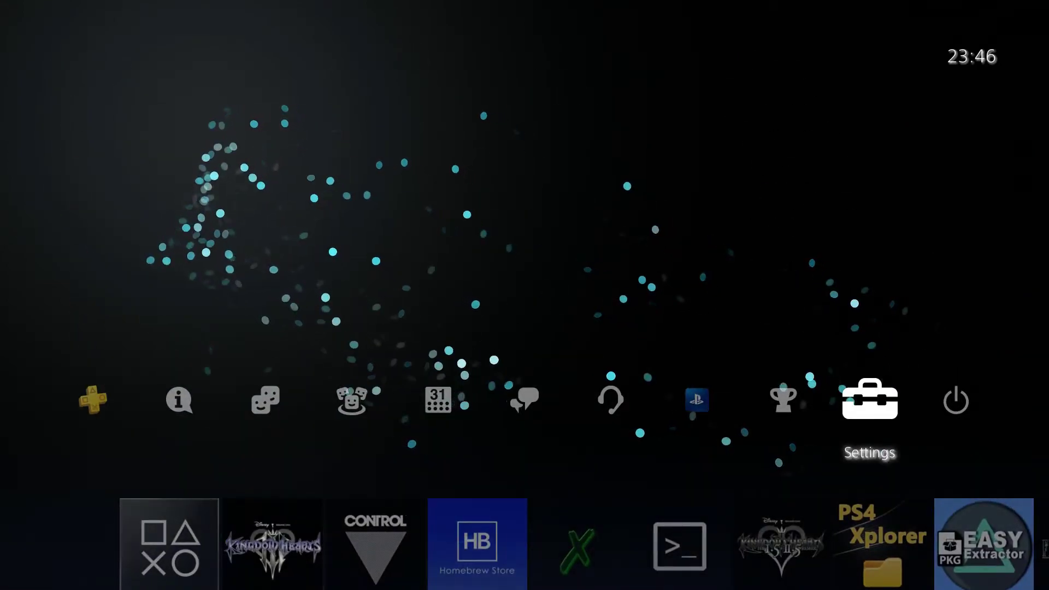
key(Return)
key(Down)
key(Down)
key(Down)
key(Down)
key(Down)
key(Down)
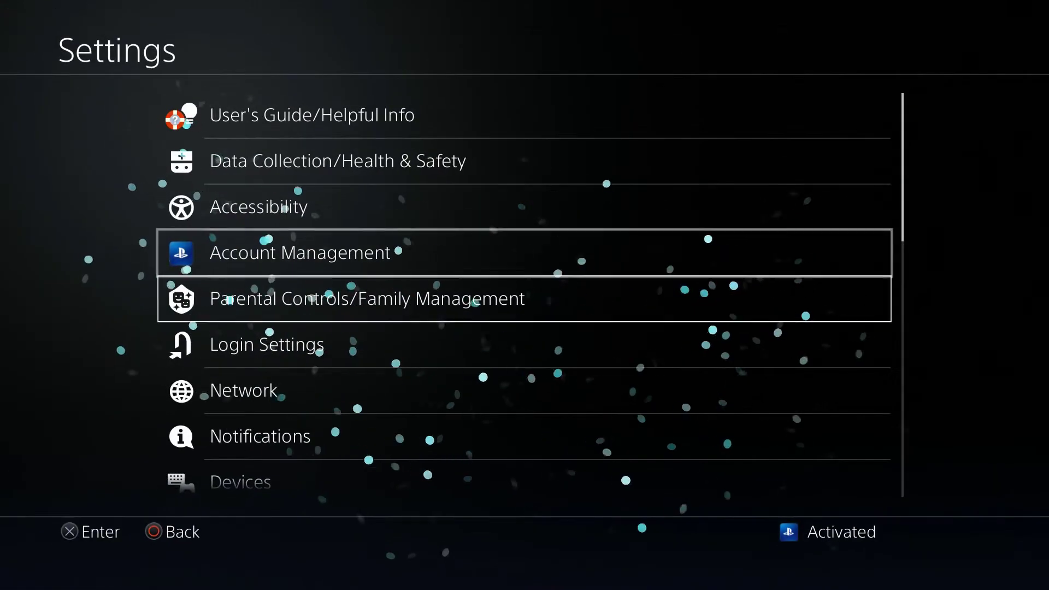
key(Down)
key(Down)
key(Down)
key(Down)
key(Down)
key(Down)
key(Down)
key(Down)
key(Down)
key(Down)
key(Down)
key(Down)
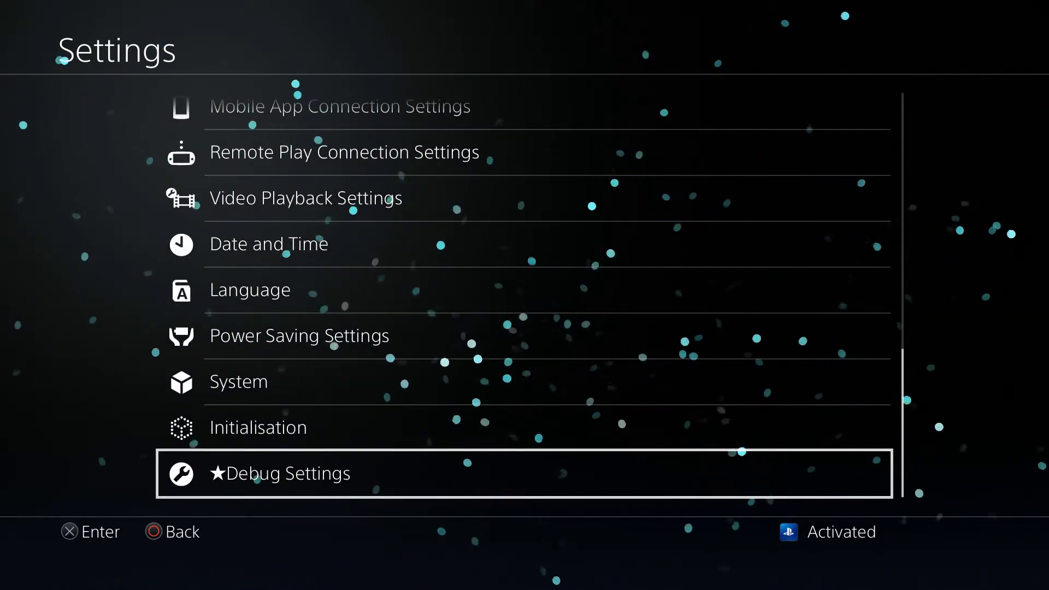
key(Return)
key(Return)
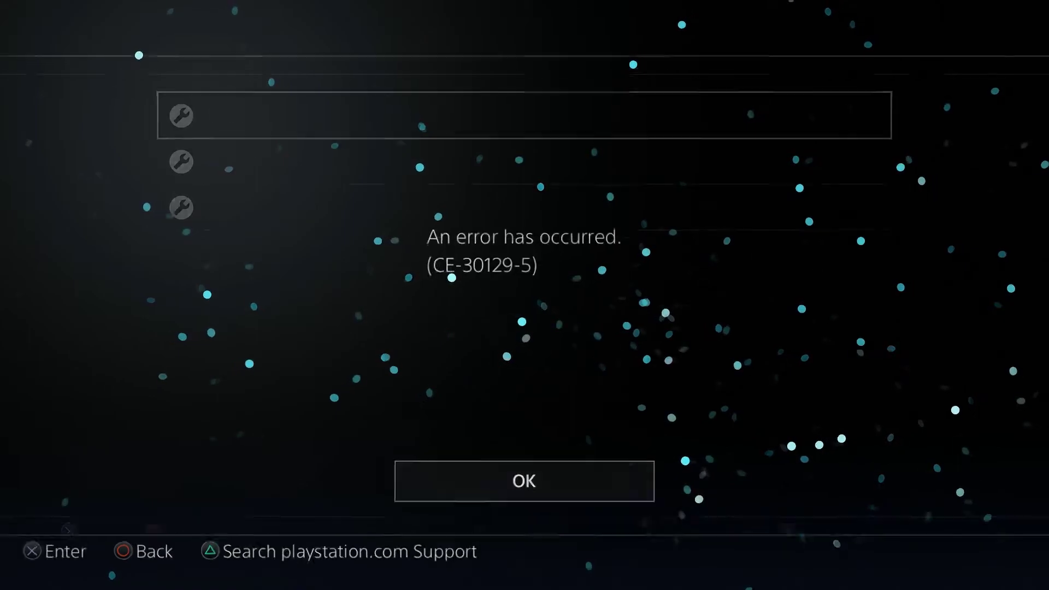
- Dismiss the error message and open the Package Installer in the Game debug settings
key(Return)
key(Down)
key(Down)
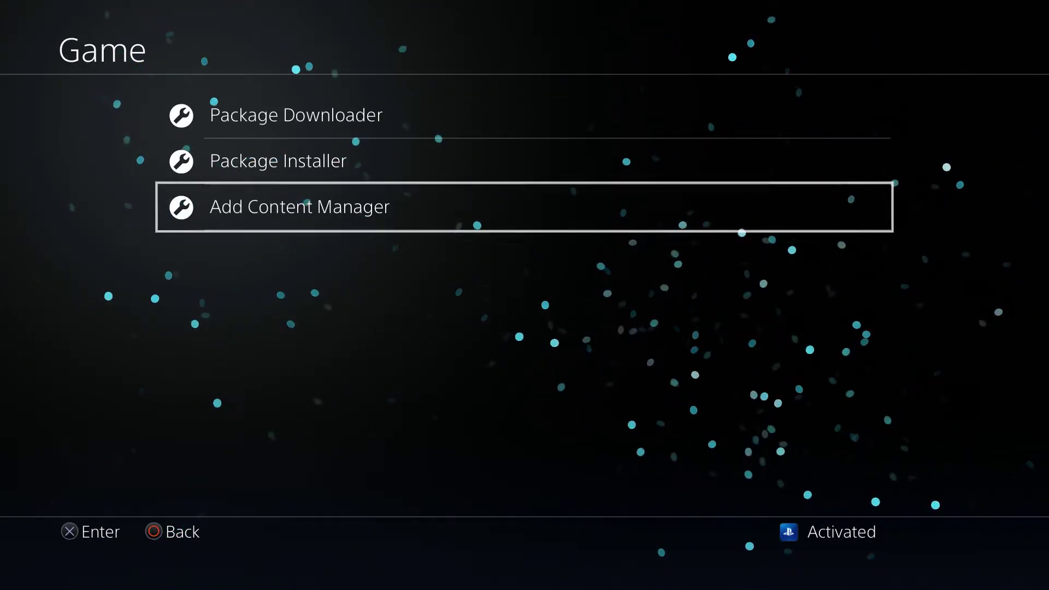
key(Up)
key(Up)
key(Down)
key(Return)
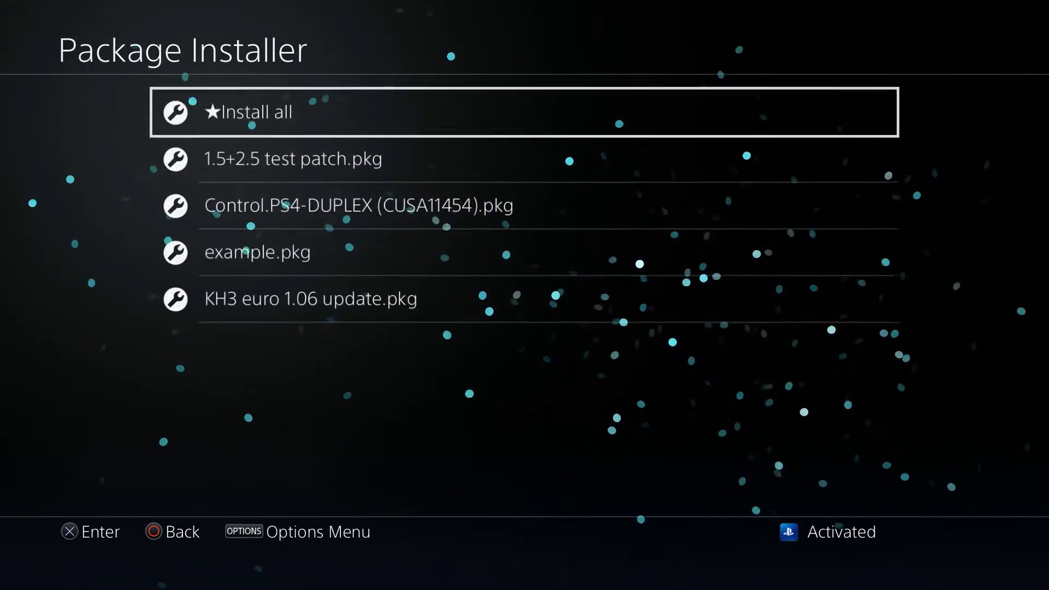
- Install example.pkg from the Package Installer list
key(Down)
key(Down)
key(Down)
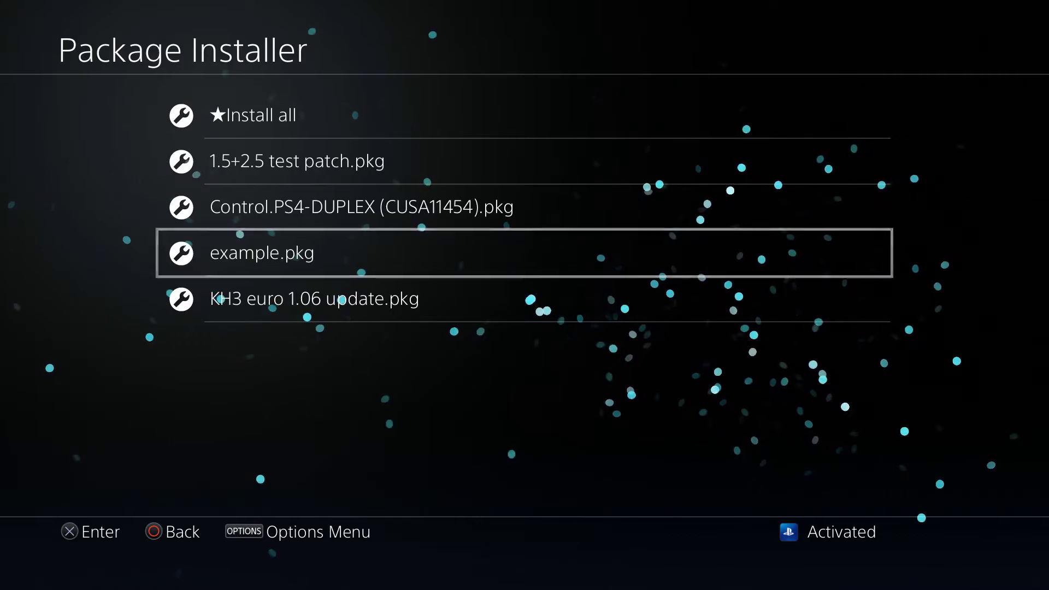
key(Return)
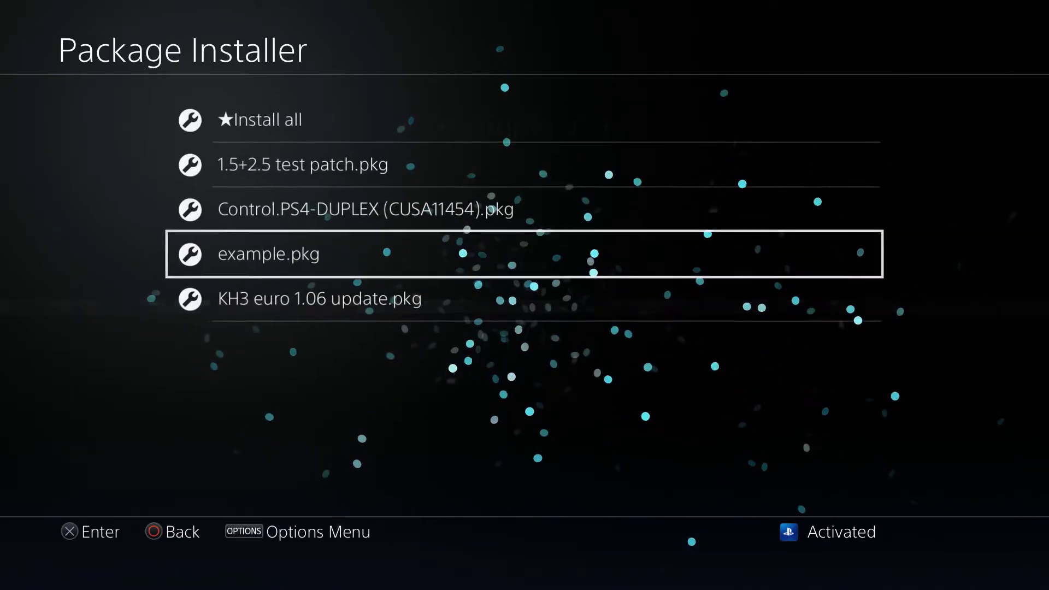
- Return to the PS4 home screen and start Kingdom Hearts III
key(super)
key(Left)
key(Return)
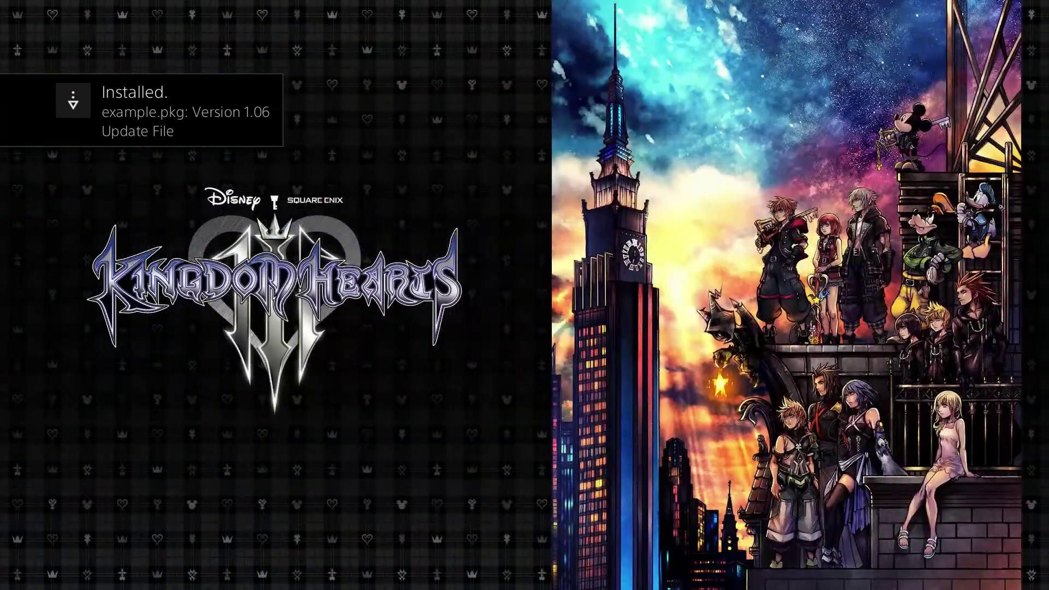